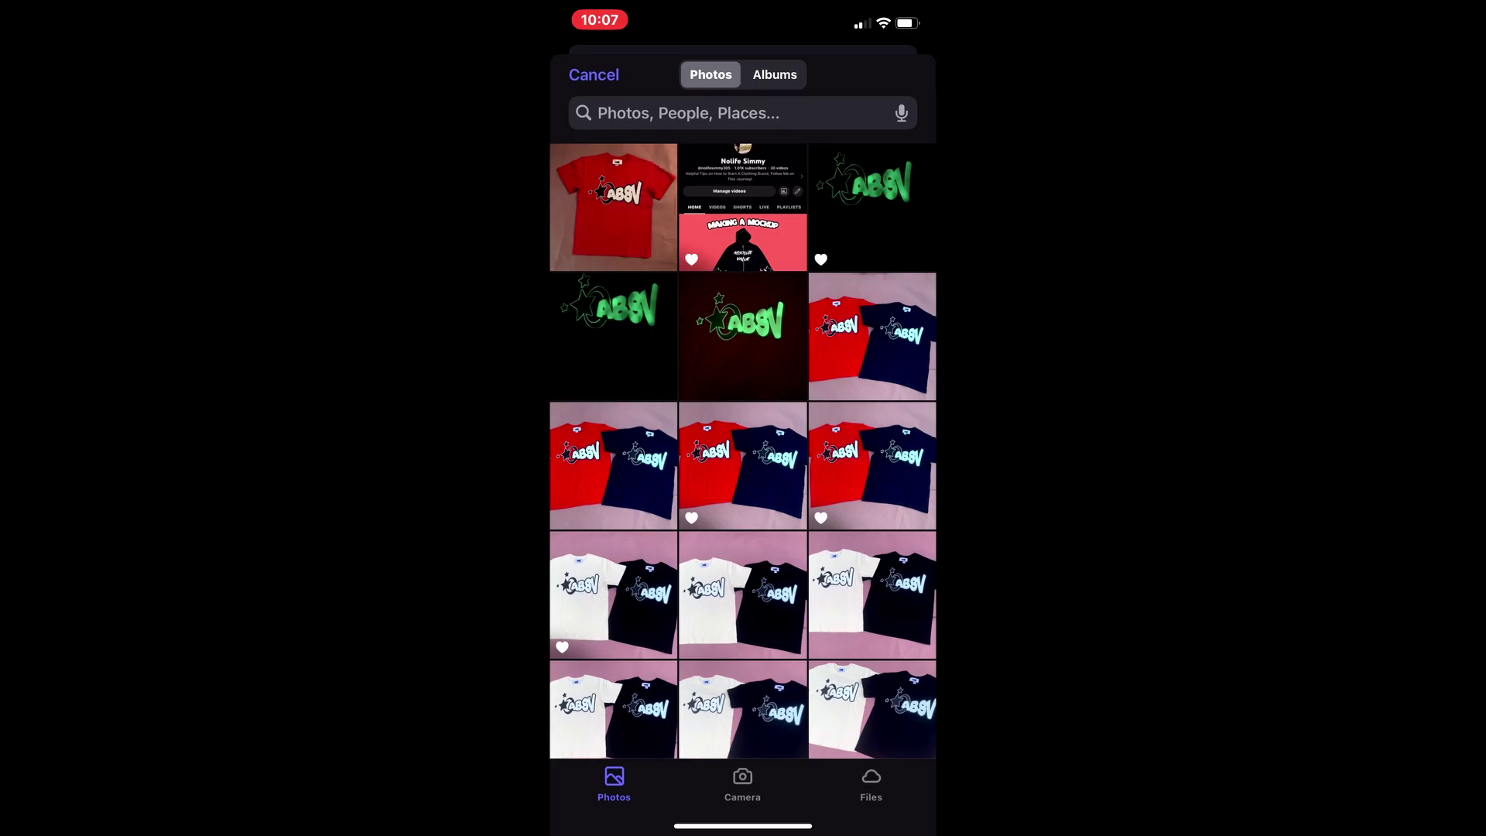
# Step: Apply the Transparent template to the red ABSV tee photo and save the cut-out image
pyautogui.click(614, 208)
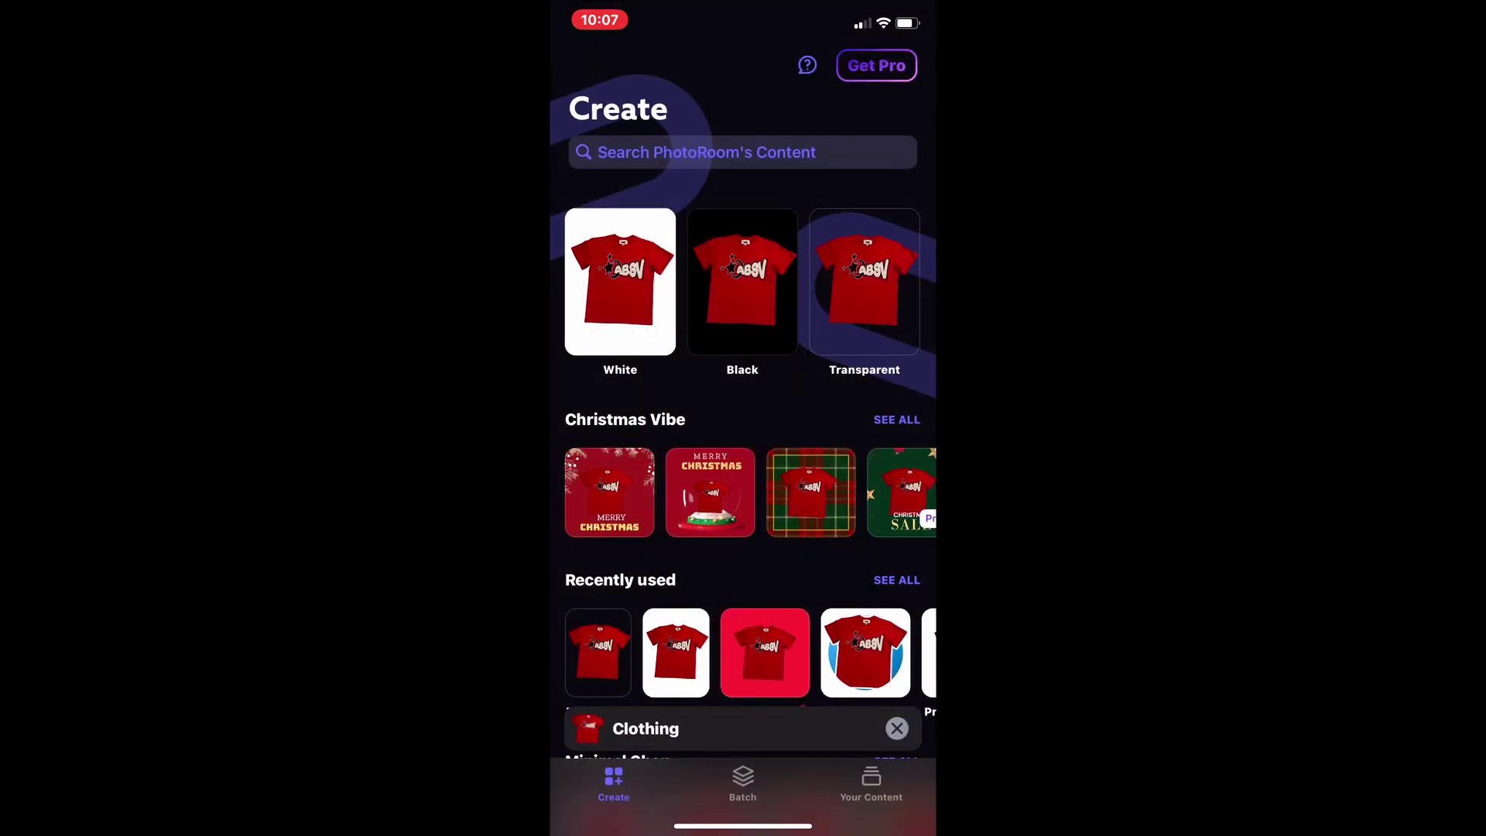
pyautogui.click(863, 282)
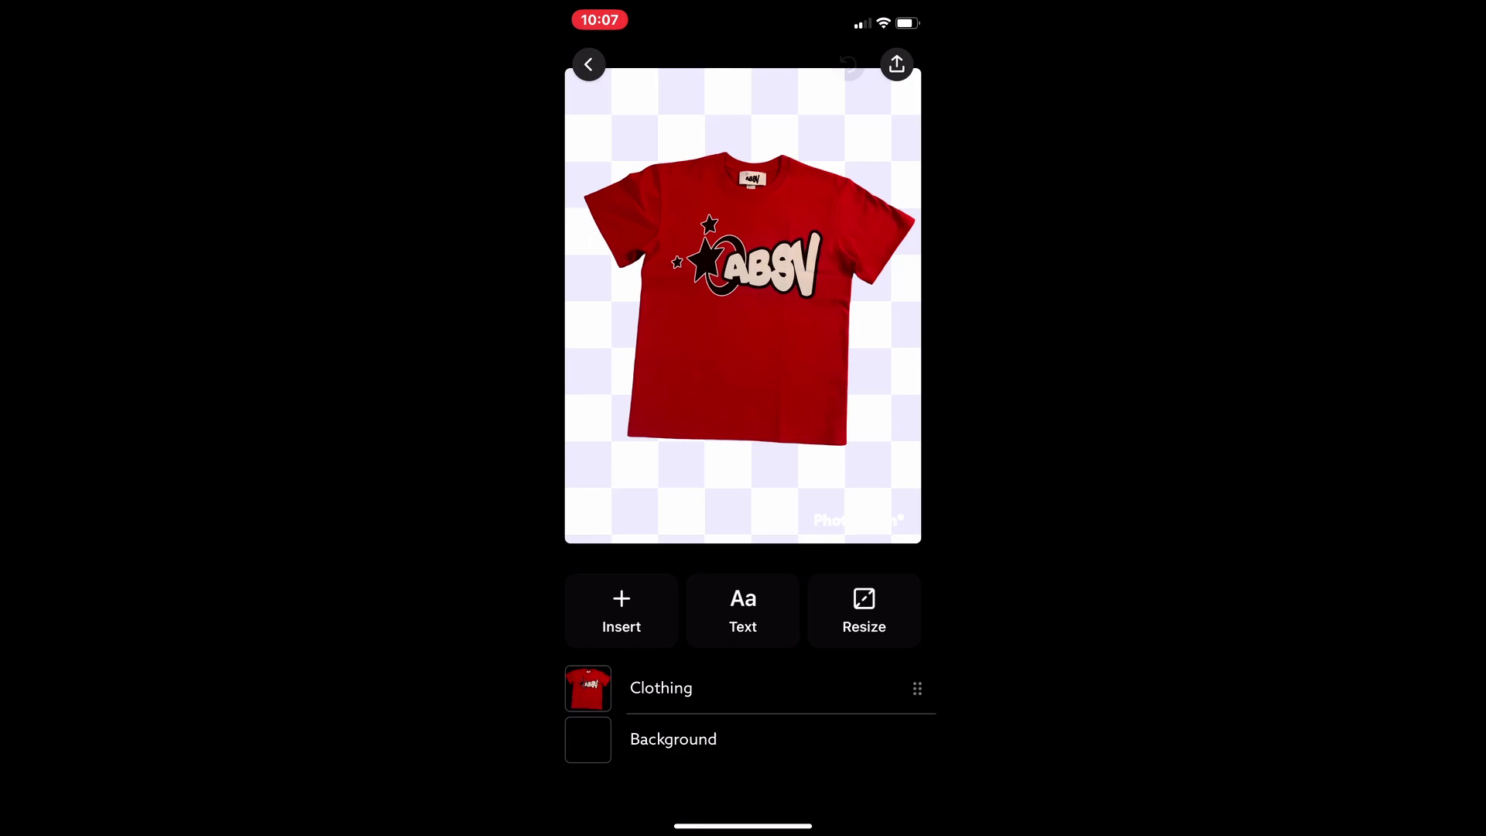
pyautogui.click(897, 63)
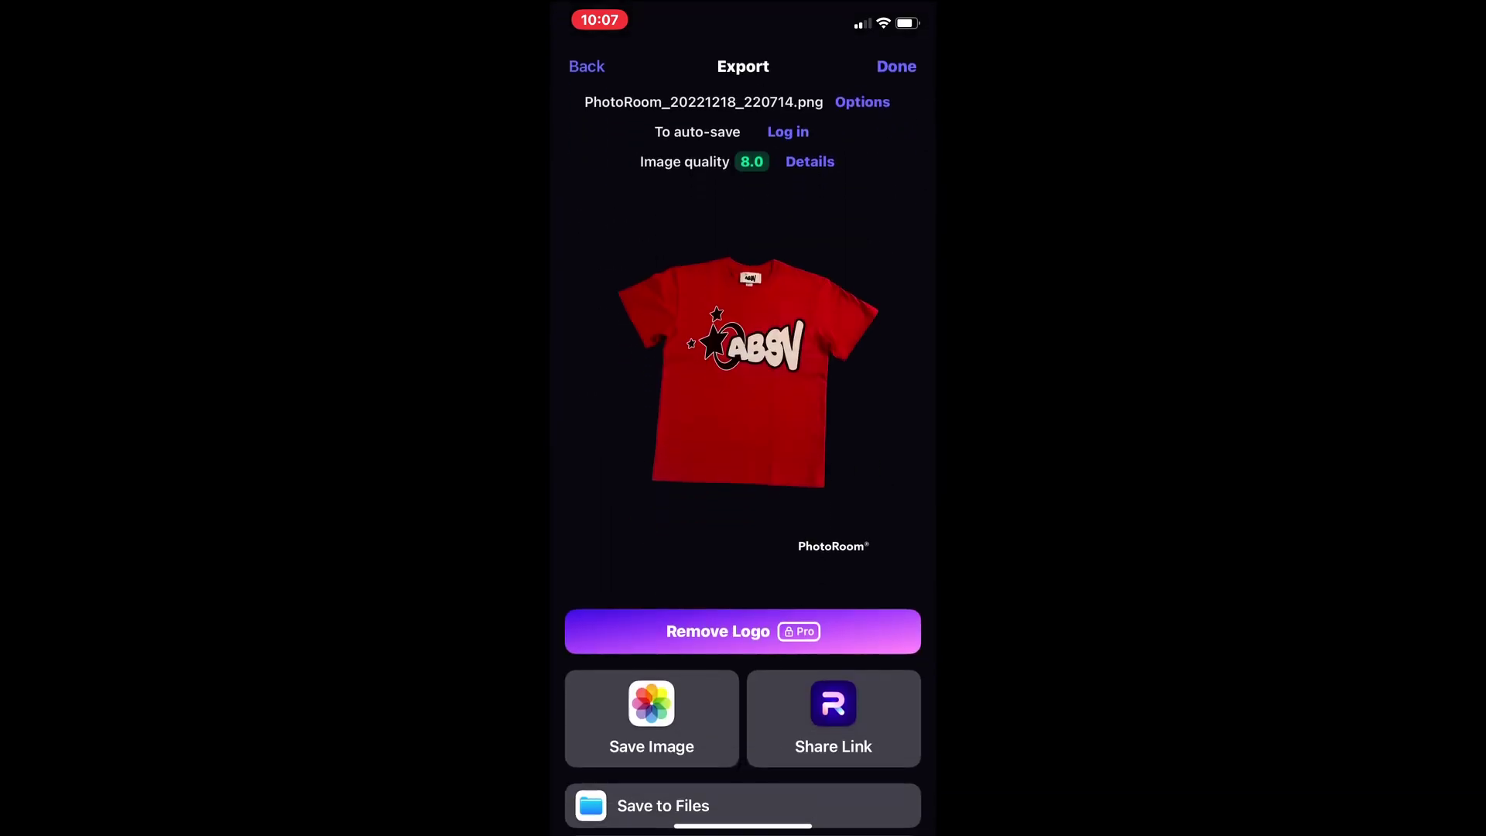
pyautogui.click(743, 766)
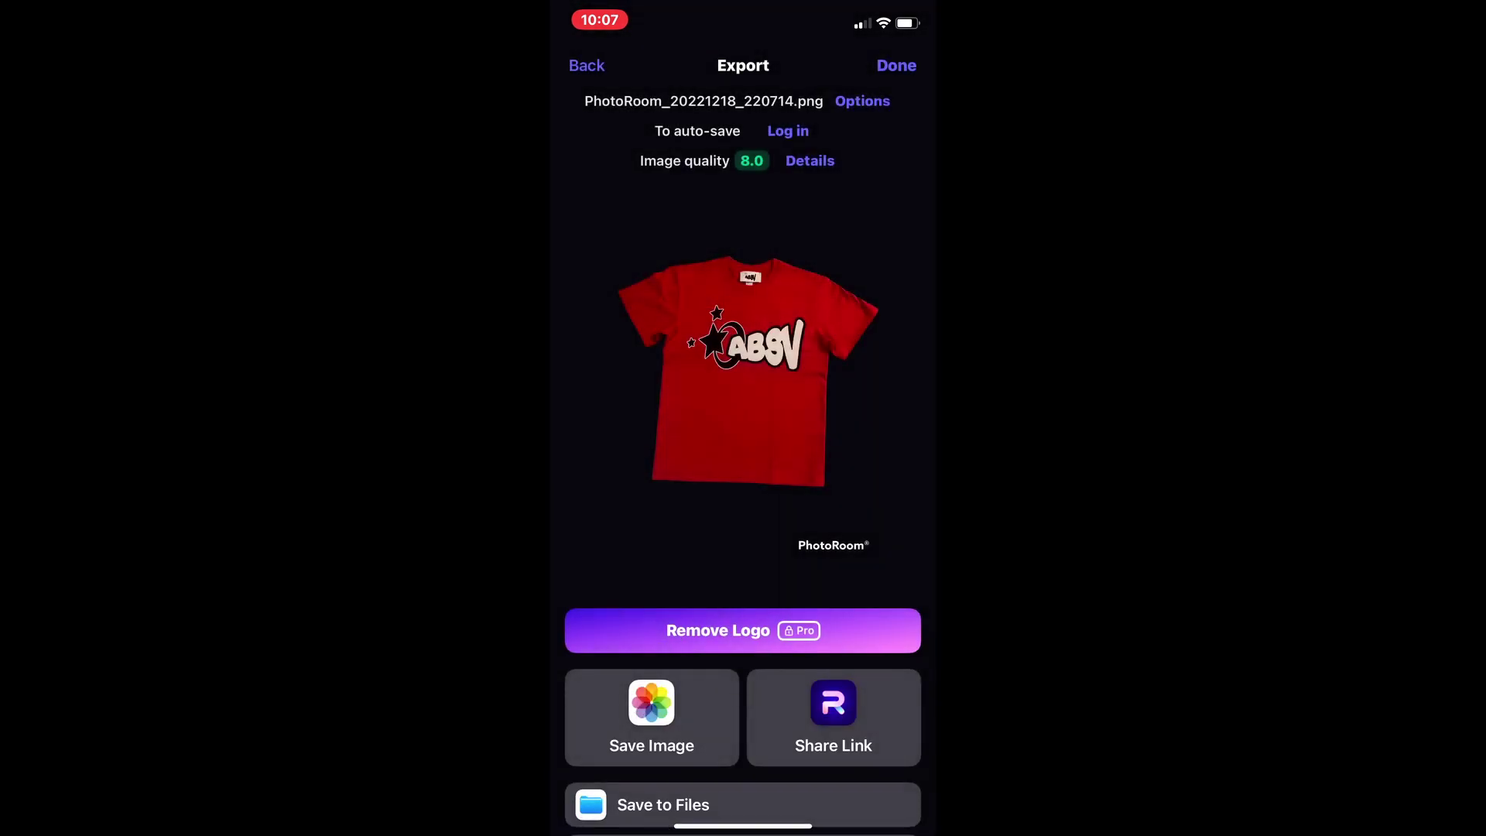
pyautogui.click(652, 718)
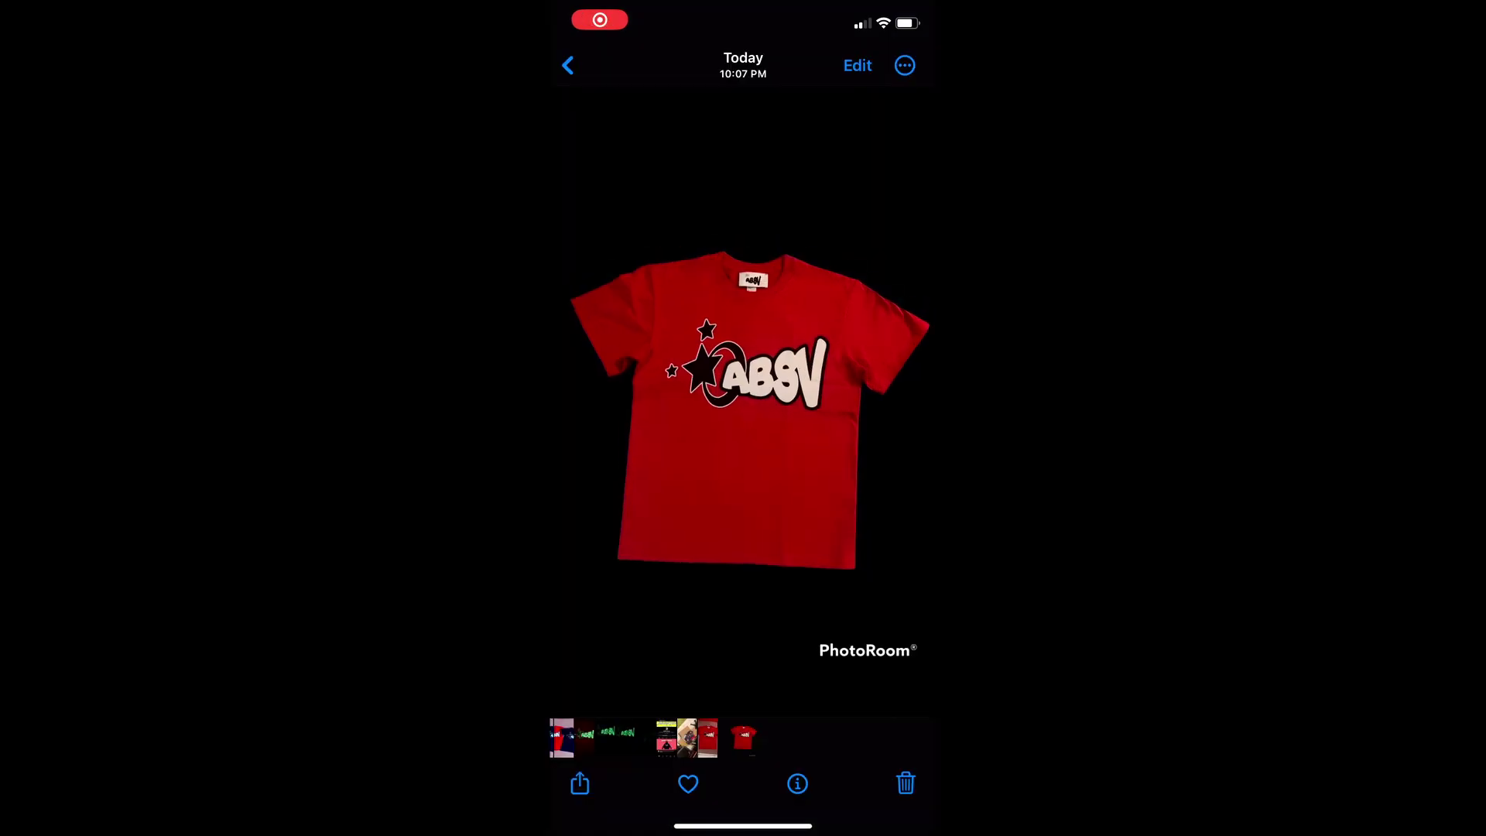
# Step: Open the saved red tee cut-out in the Photos editor and cancel without changes
pyautogui.click(857, 65)
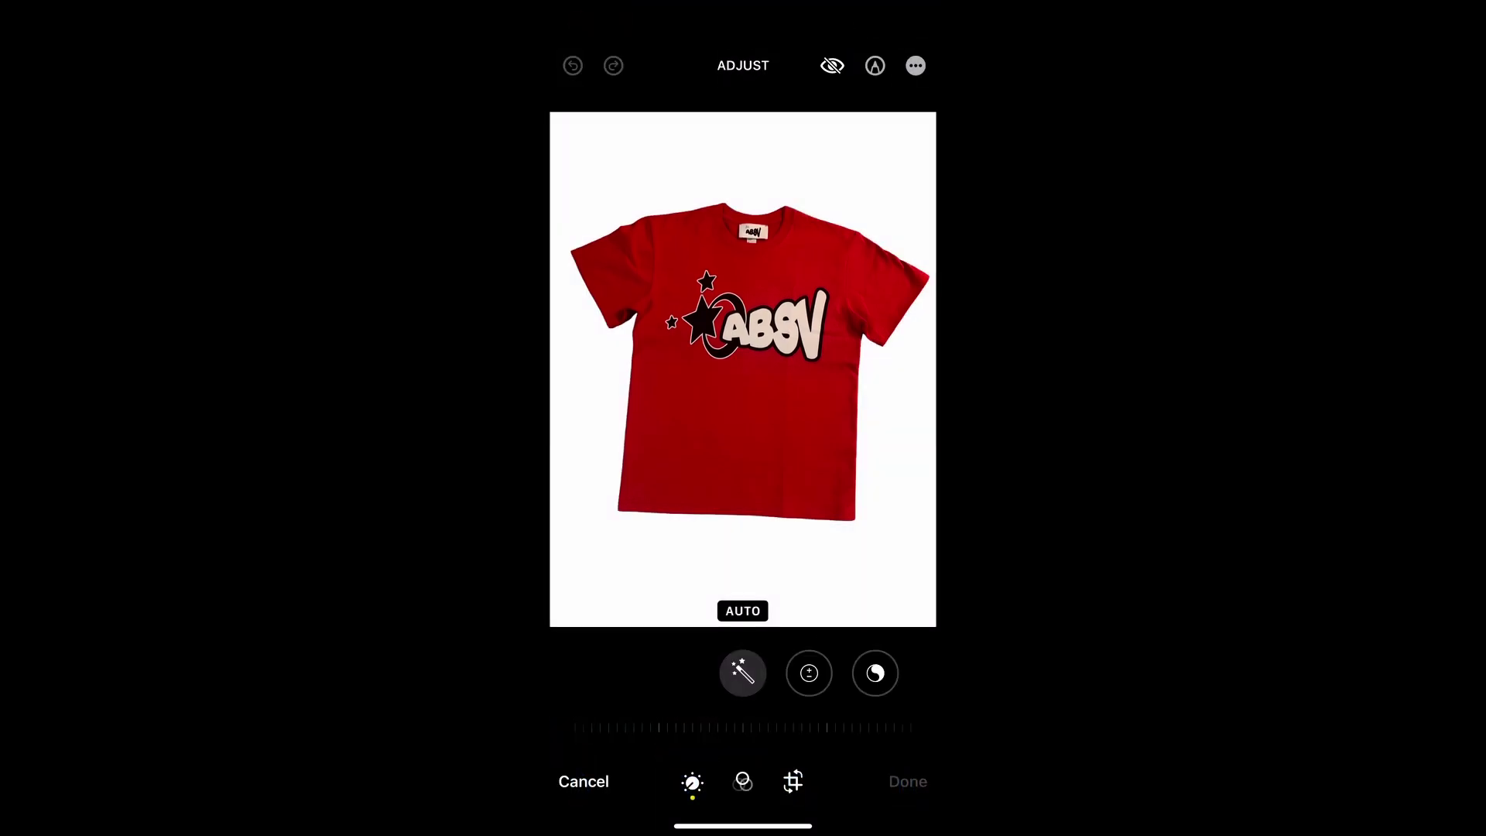
pyautogui.click(584, 781)
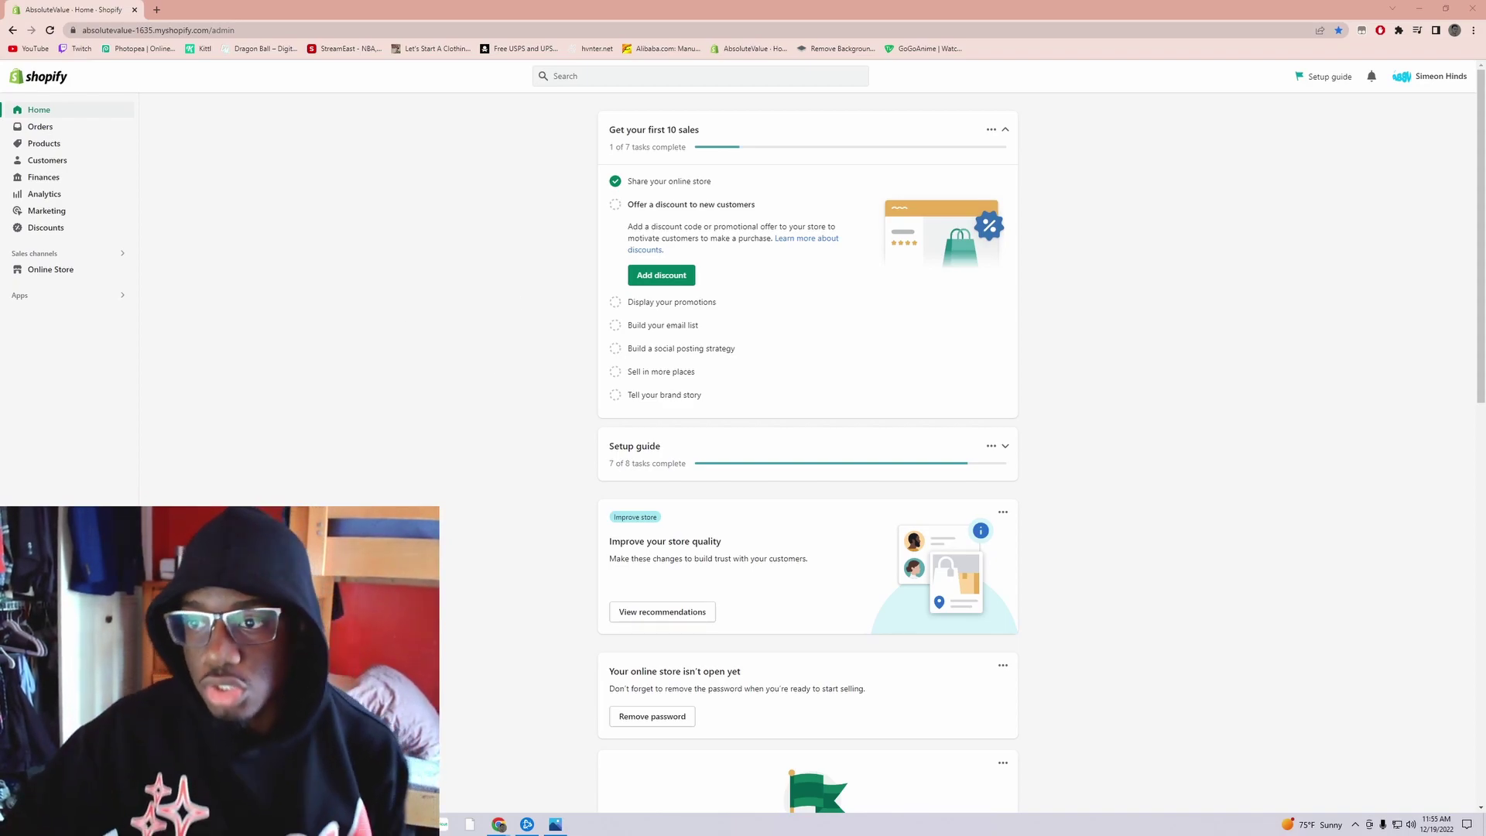
# Step: Open ABSV Star Cream Tee from the Products list and scroll to its Media and Variants
pyautogui.click(58, 145)
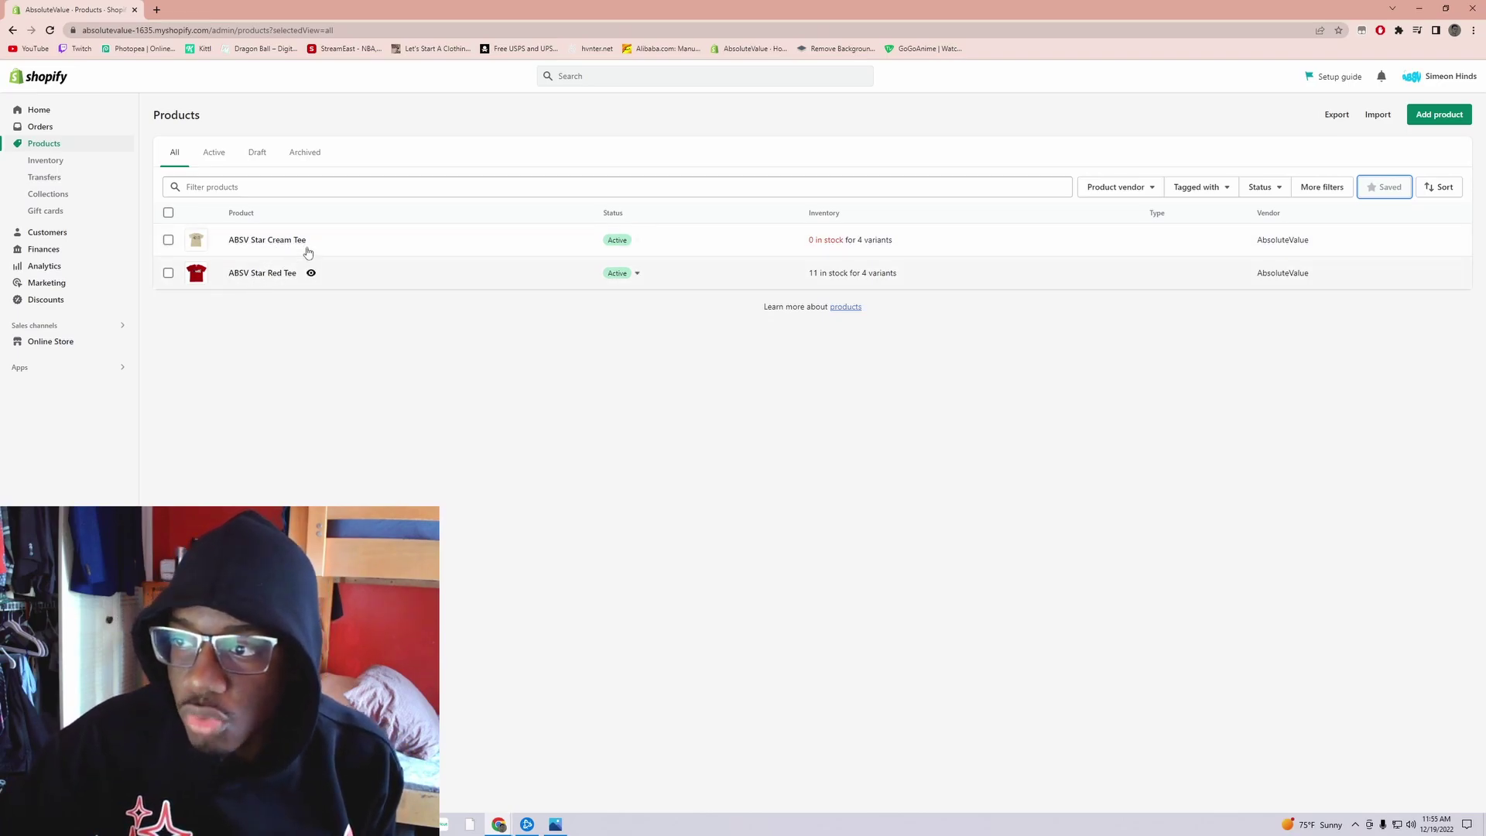
pyautogui.click(278, 240)
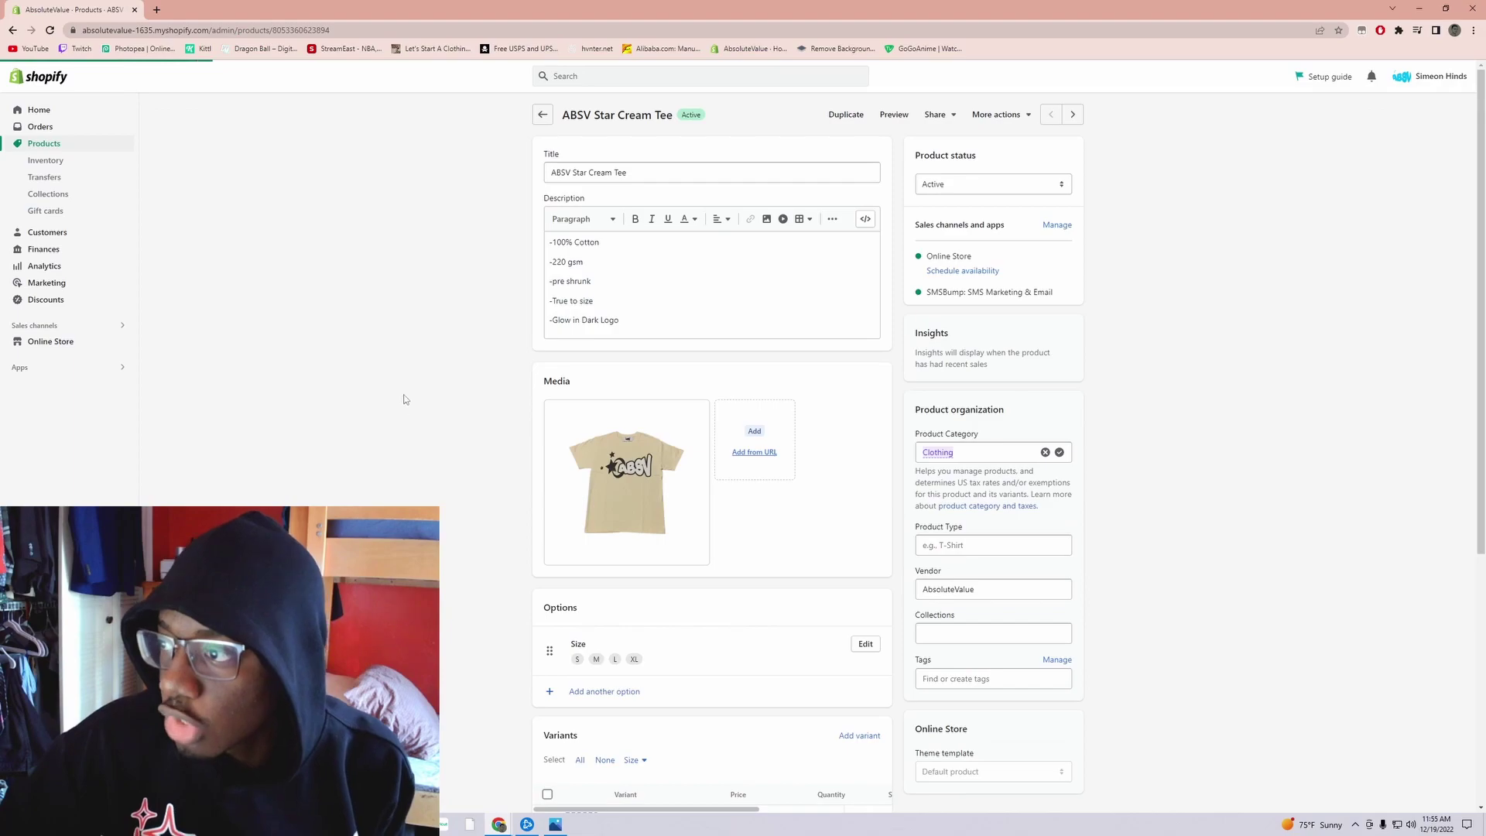
pyautogui.tripleClick(652, 172)
pyautogui.click(627, 172)
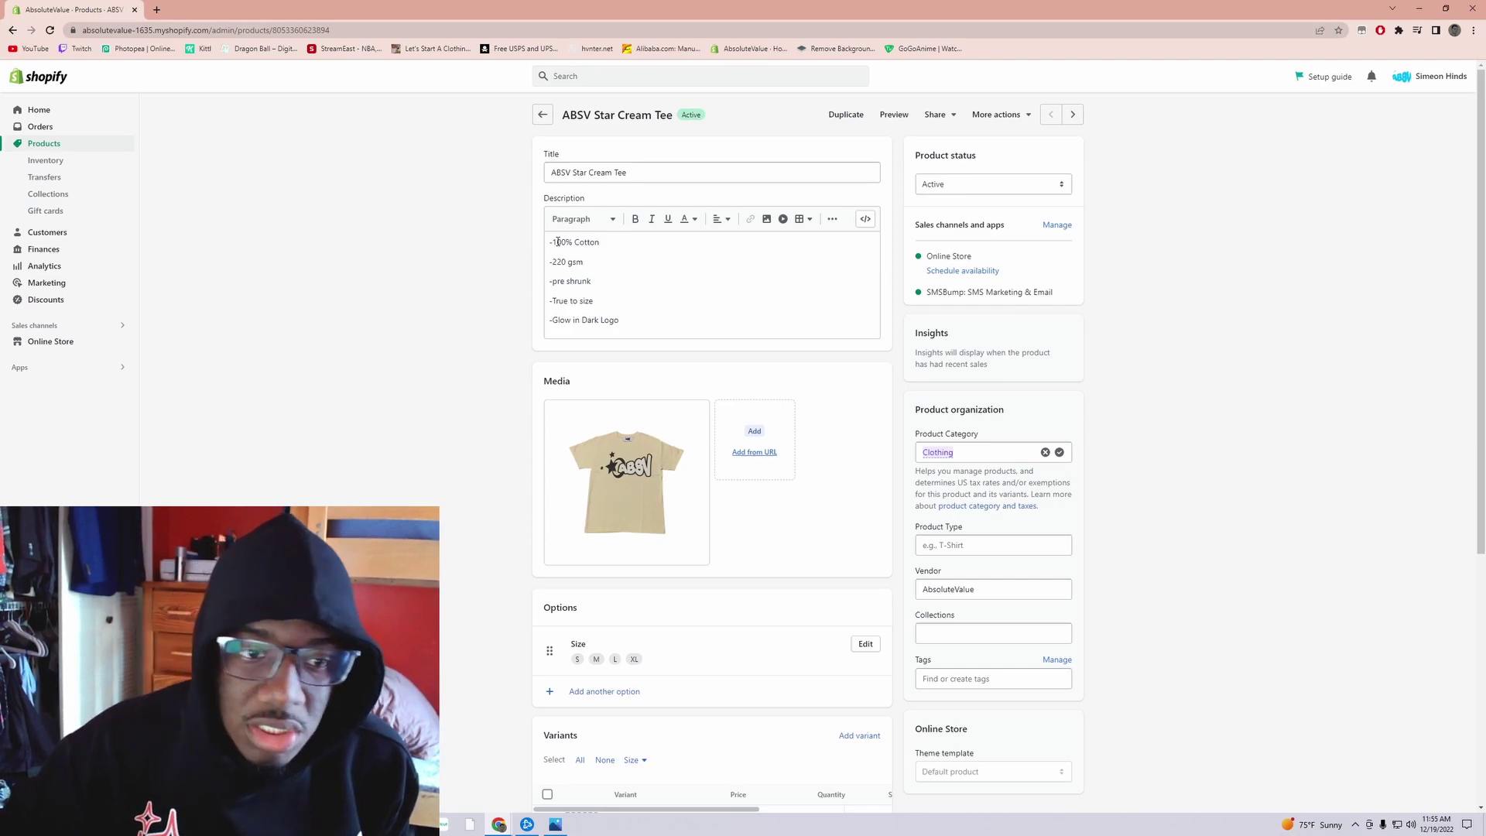
pyautogui.scroll(-2, 602, 259)
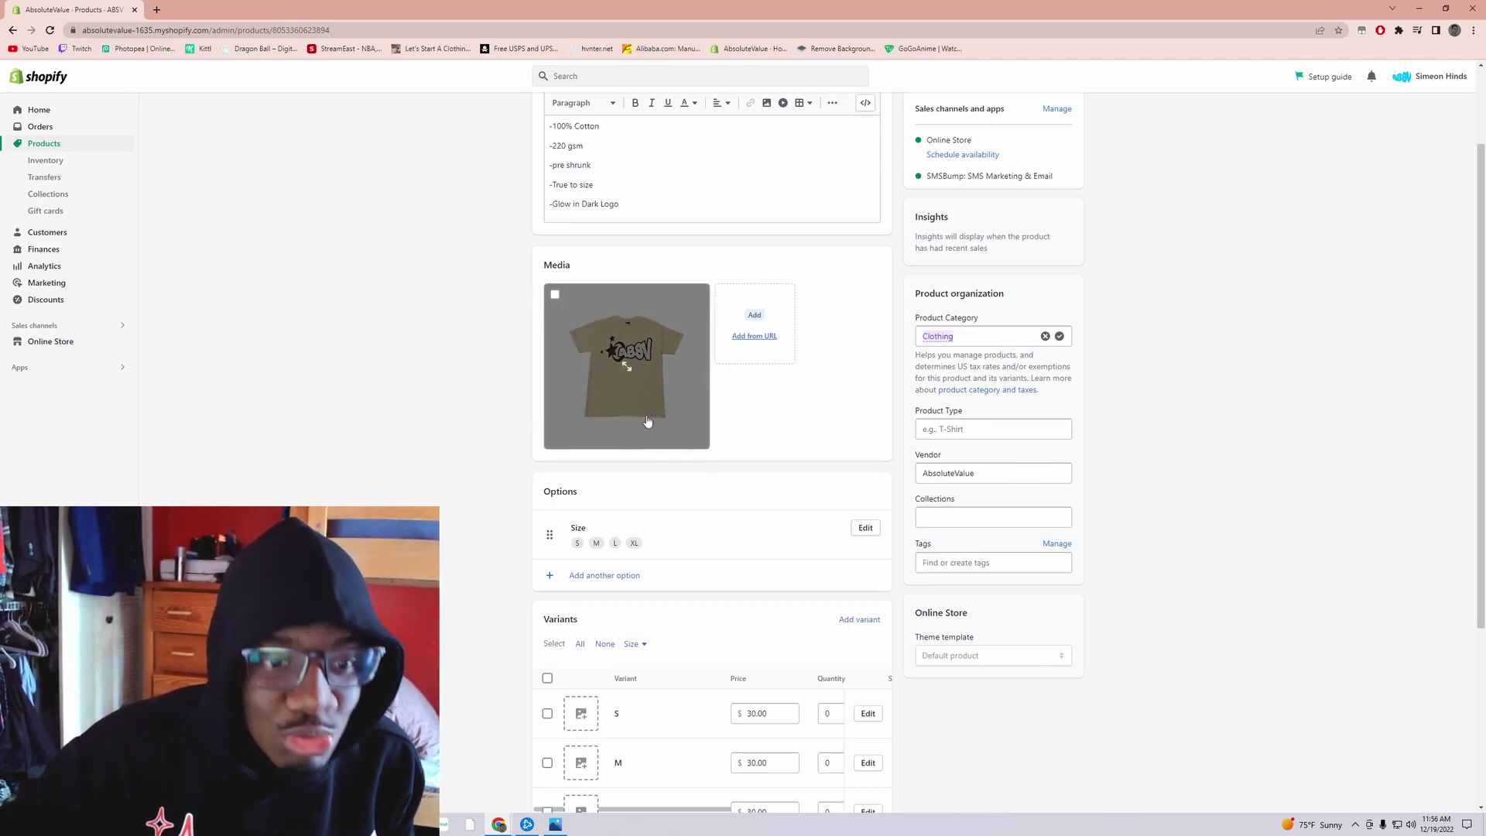
# Step: Scroll the Cream Tee's Variants table and tick, then untick, the XL size
pyautogui.scroll(-4, 435, 438)
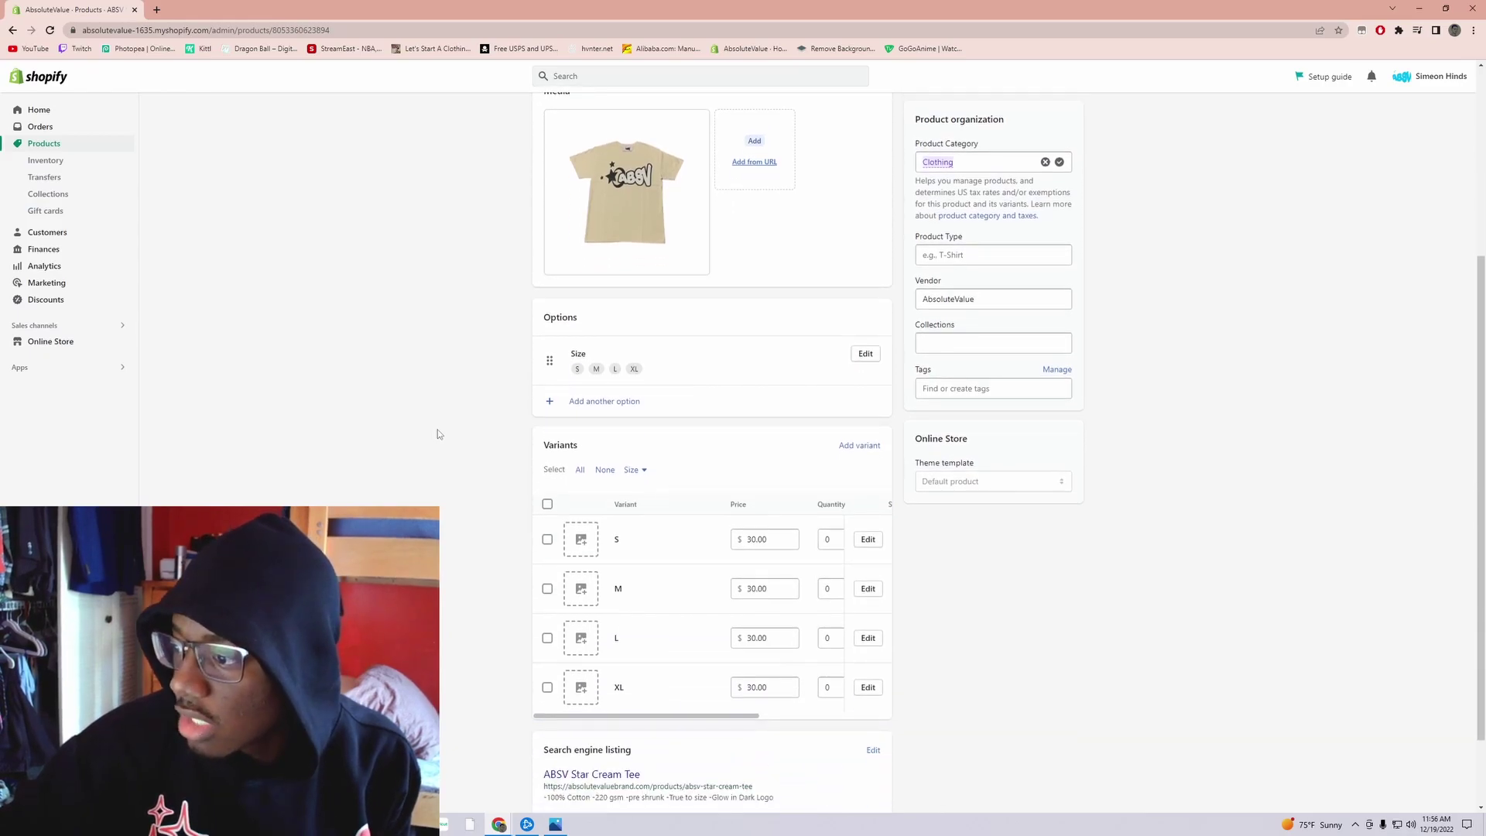
pyautogui.hscroll(2, 681, 534)
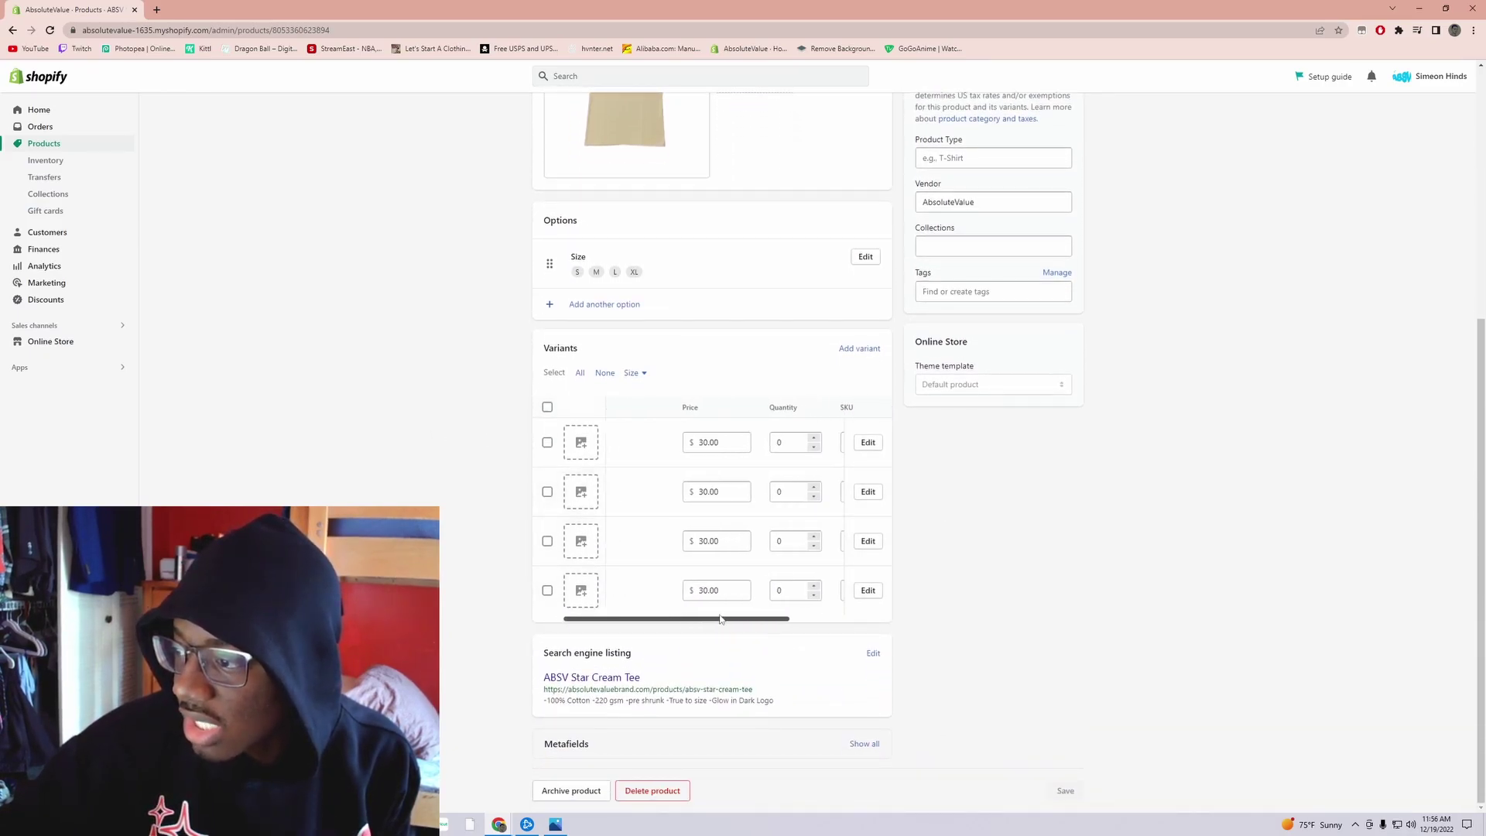
pyautogui.hscroll(-2, 634, 523)
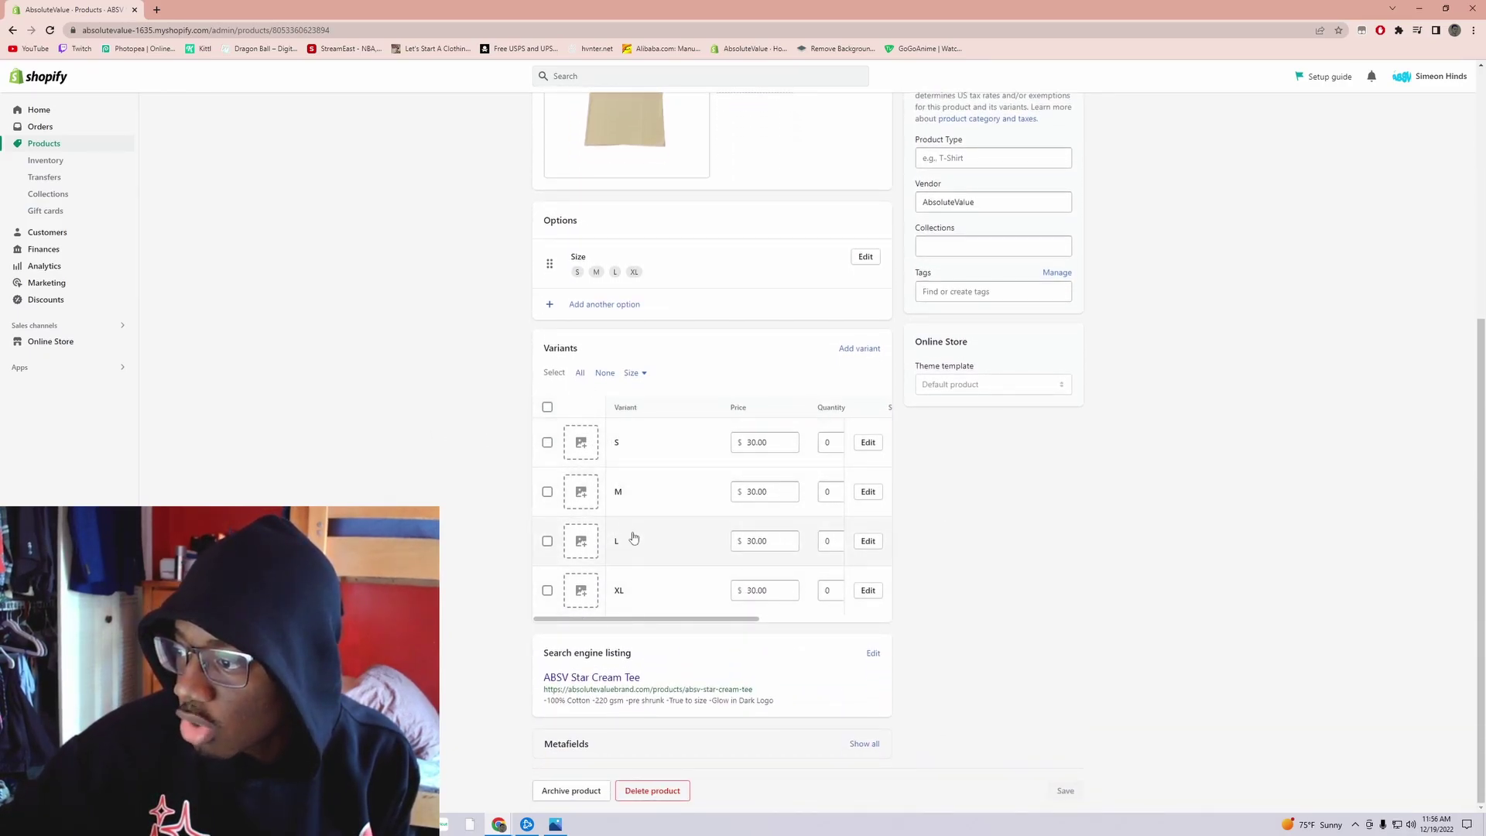
pyautogui.click(547, 590)
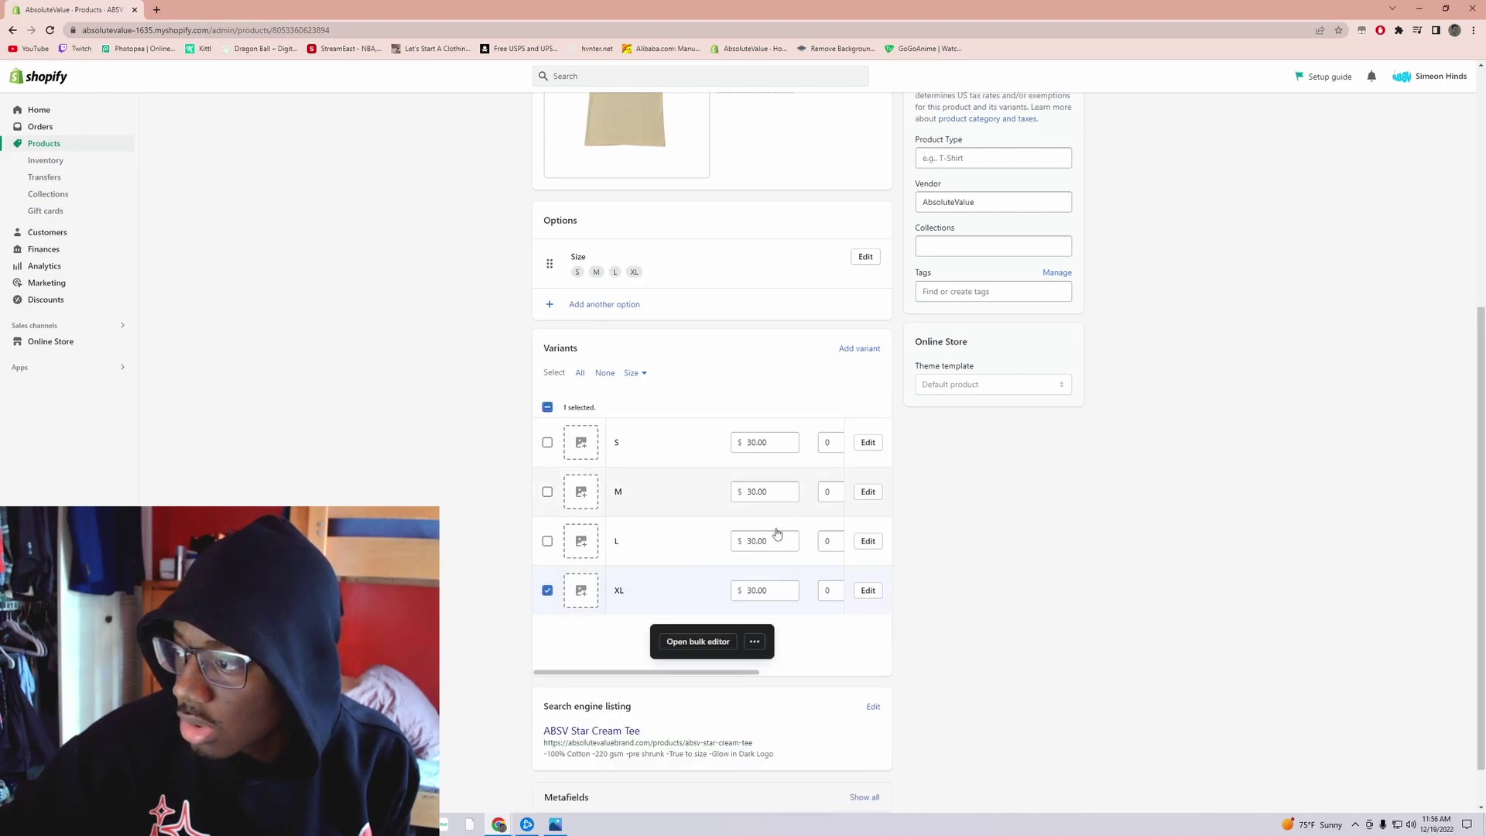
pyautogui.click(547, 591)
# Step: Raise the S size quantity to 1 and set it back to 0
pyautogui.hscroll(2, 673, 606)
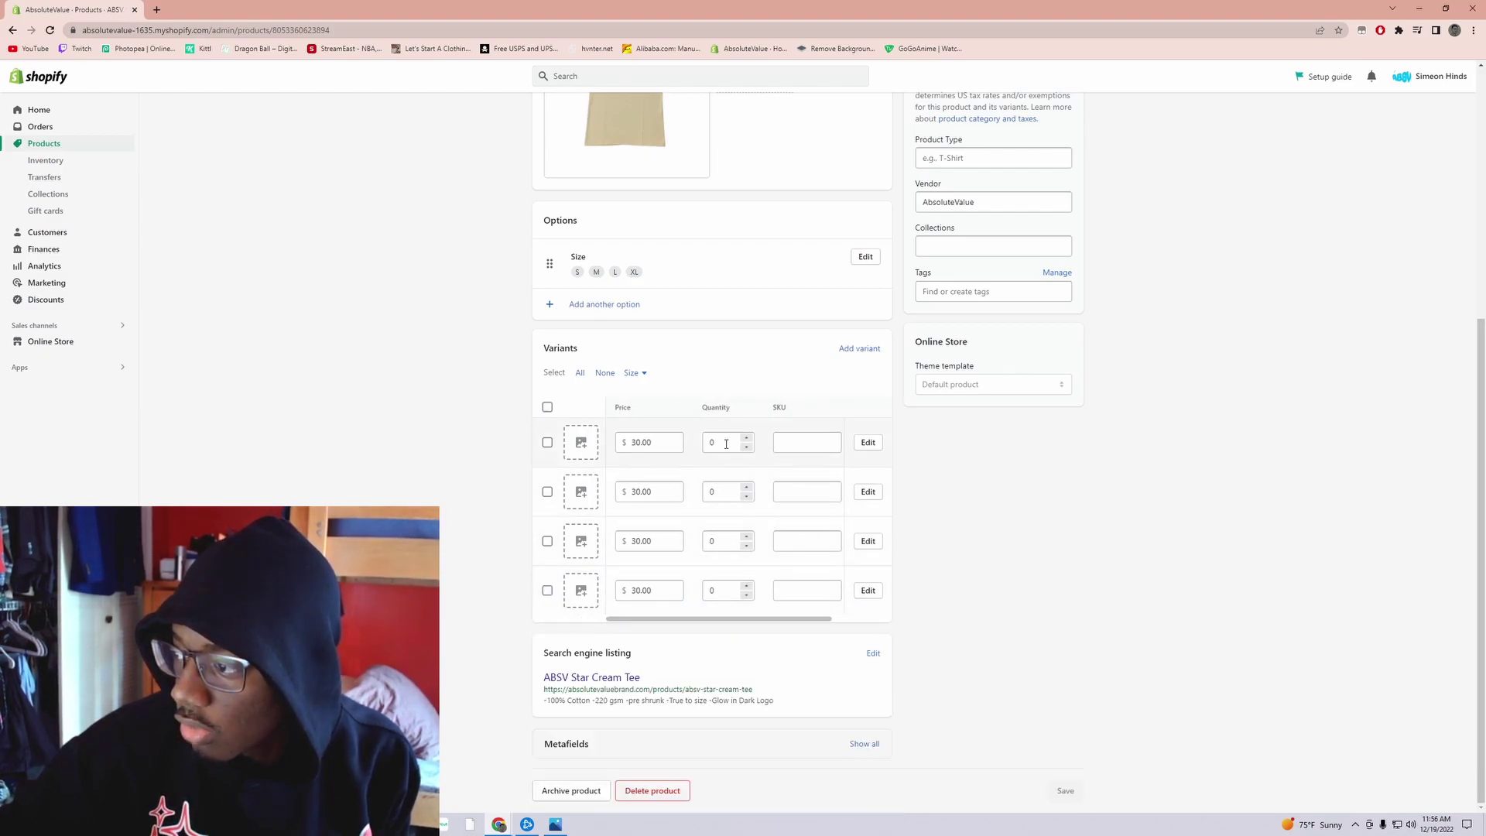
pyautogui.click(747, 438)
pyautogui.click(746, 447)
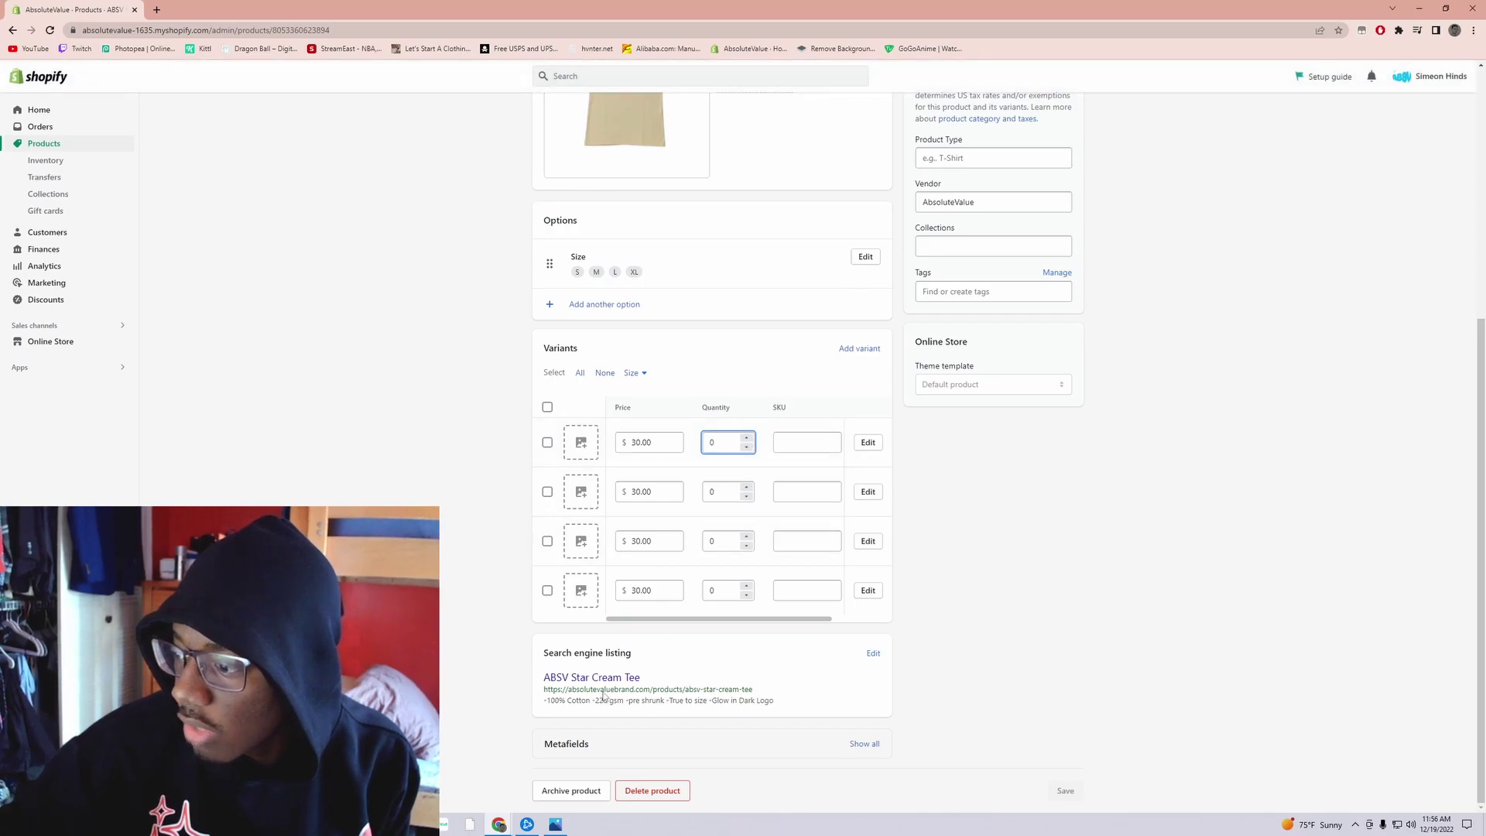
pyautogui.scroll(5, 294, 438)
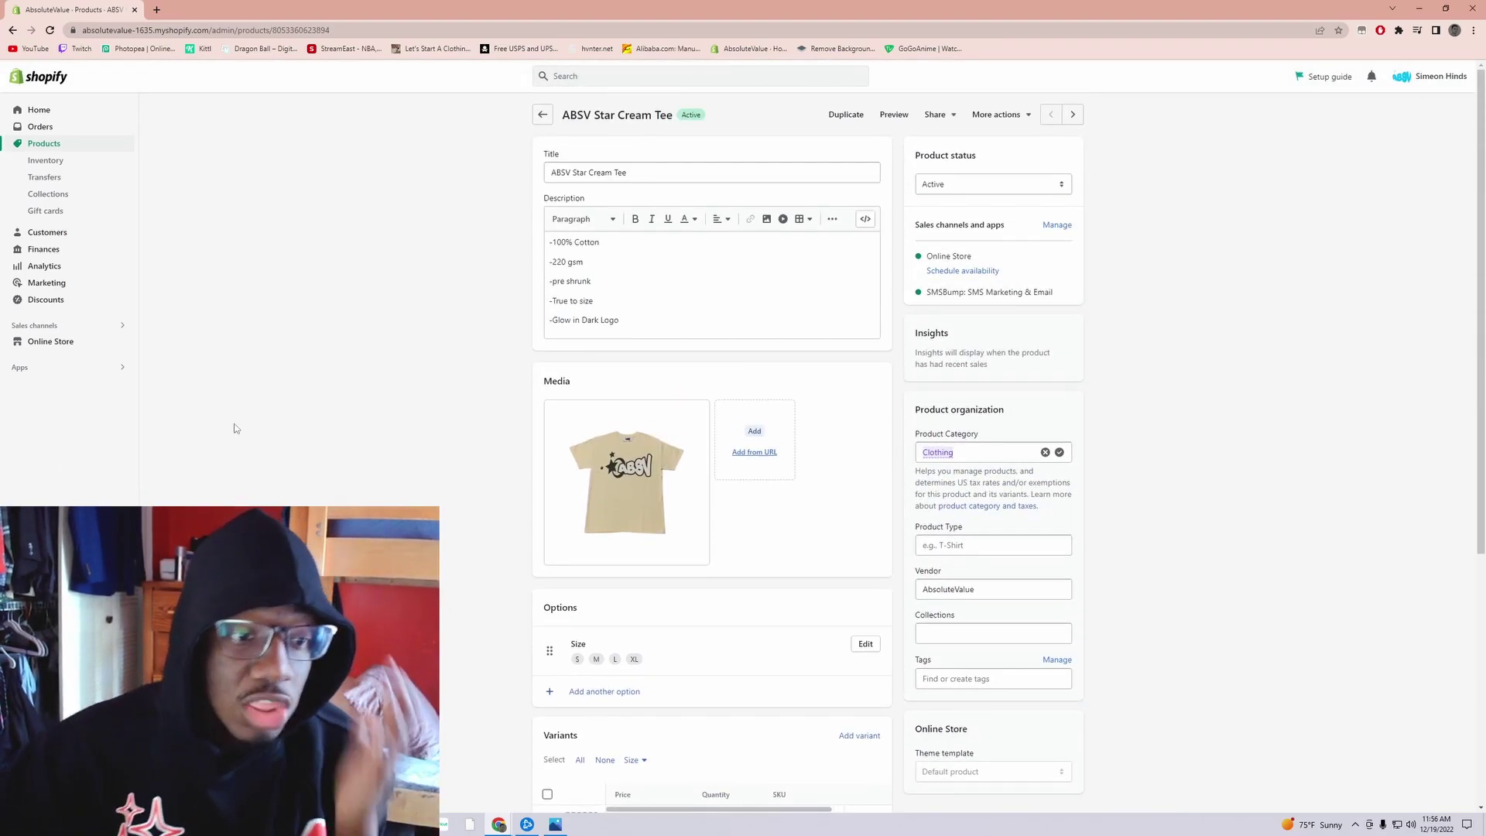
# Step: Customize the Dawn theme and preview the store's Catalog collection page
pyautogui.click(49, 114)
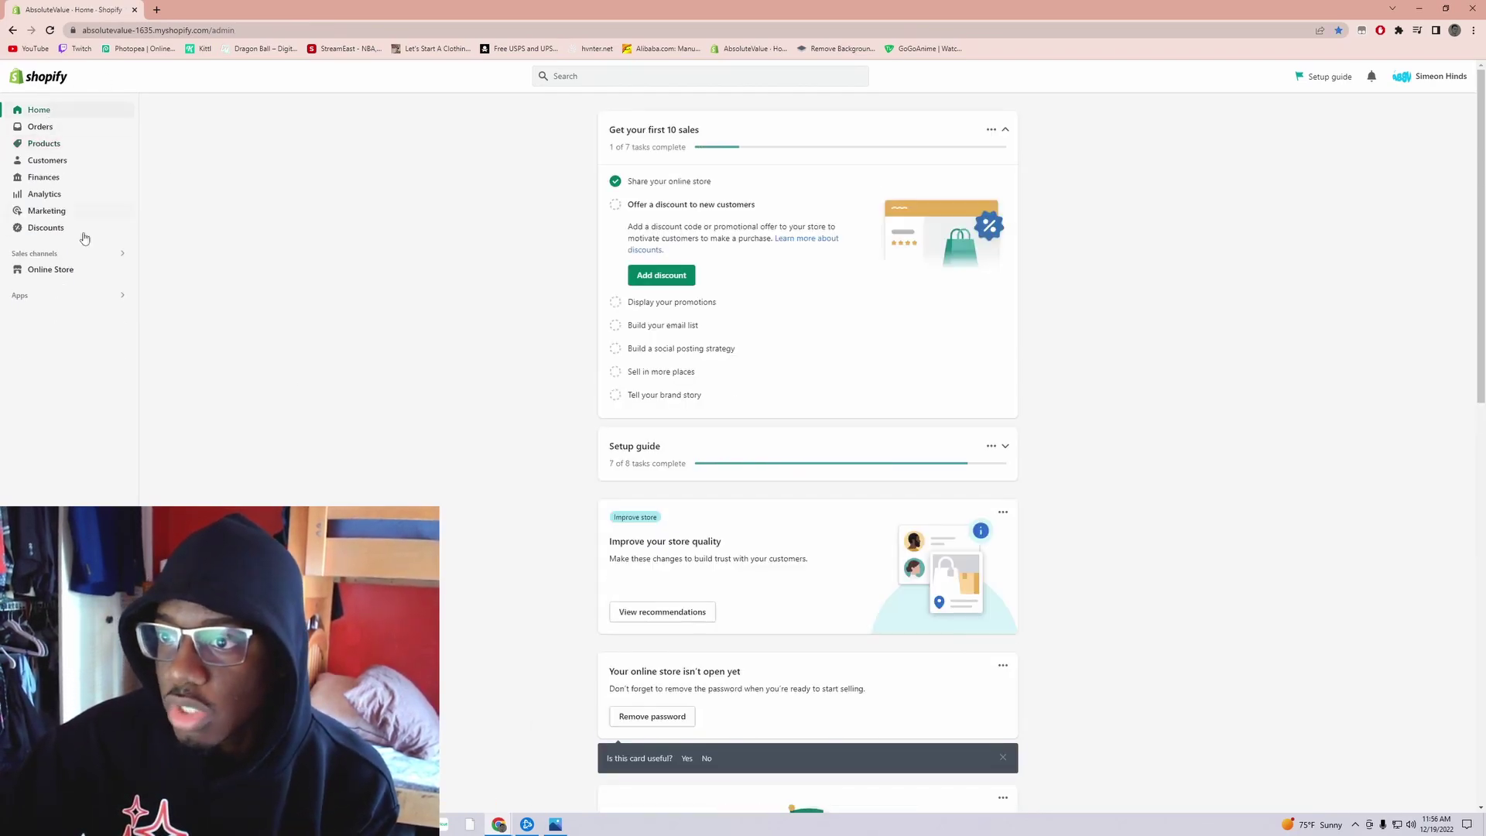
pyautogui.click(51, 272)
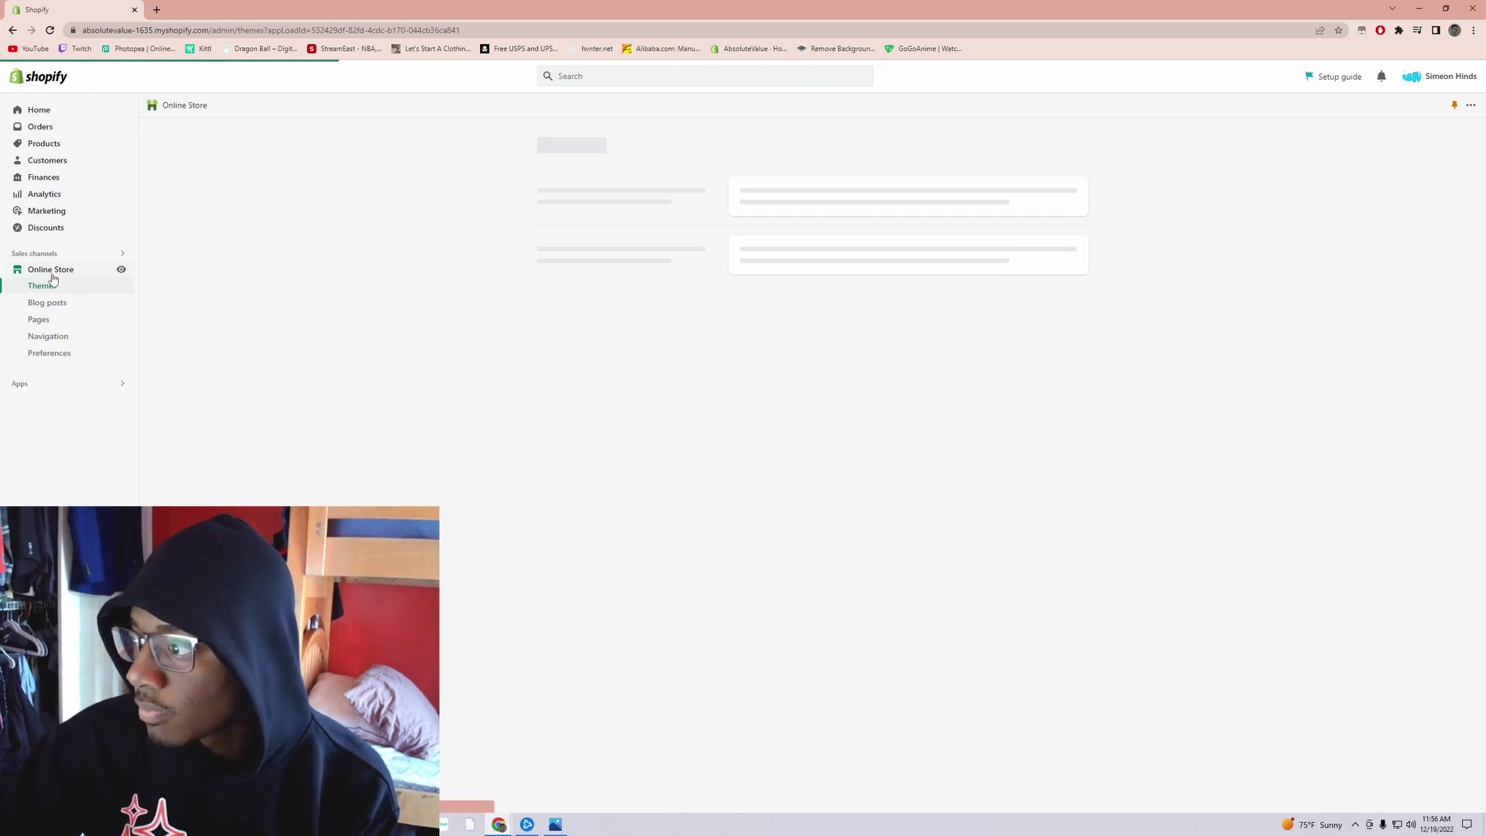
pyautogui.click(1041, 418)
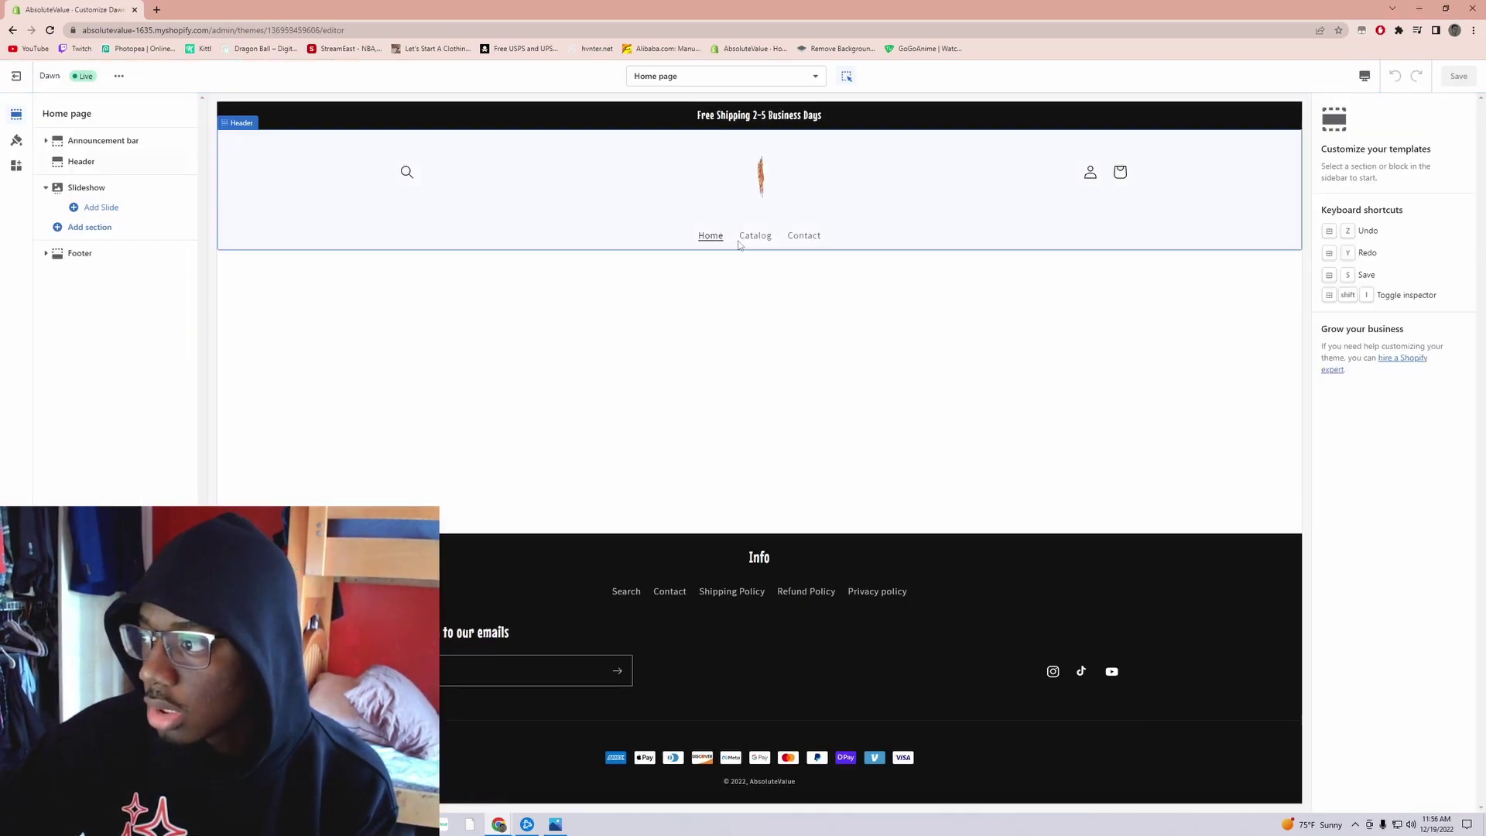
pyautogui.click(752, 239)
pyautogui.click(752, 239)
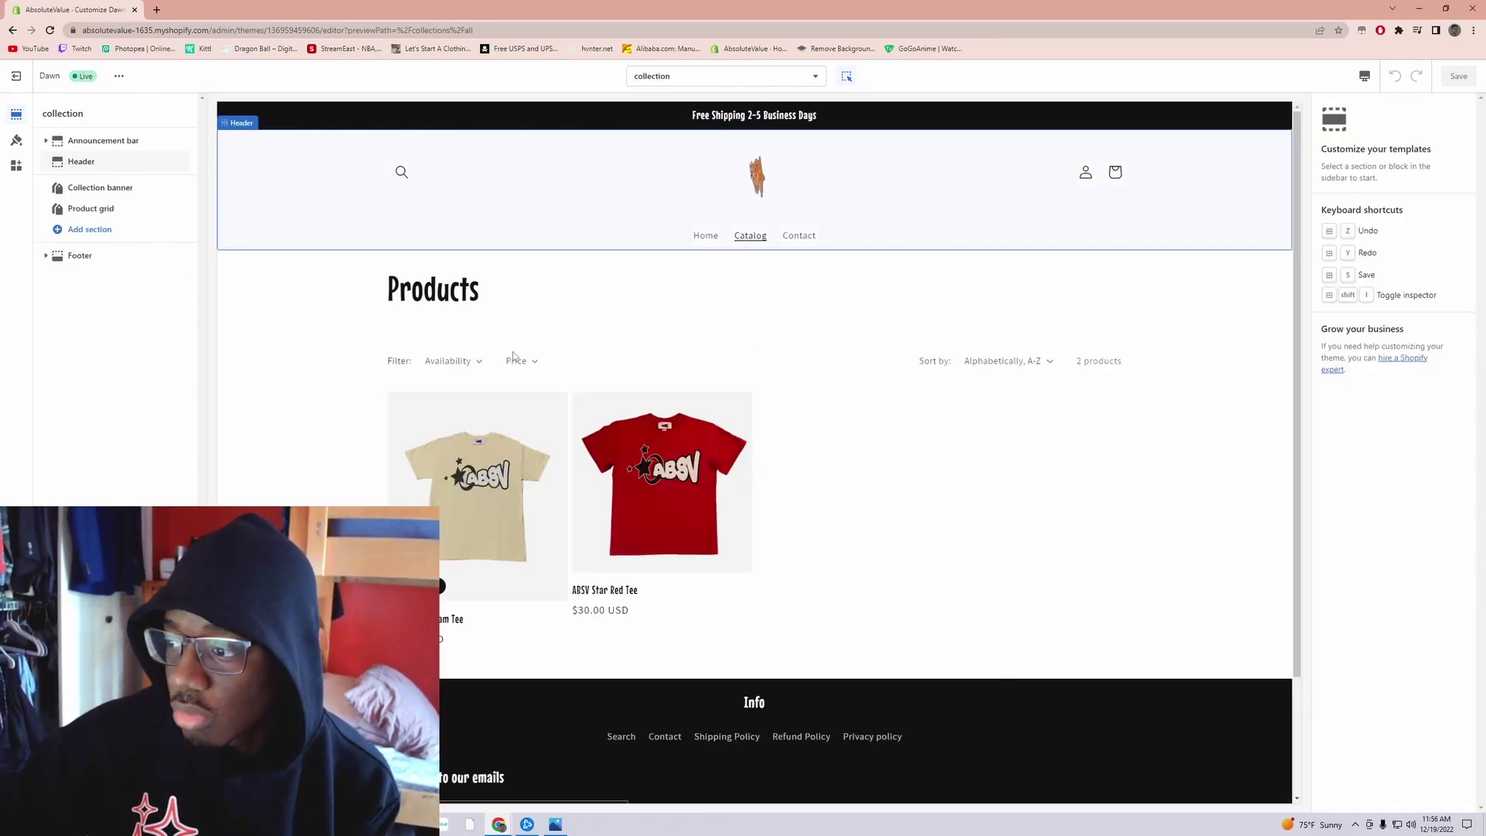
pyautogui.scroll(-1, 542, 588)
pyautogui.scroll(-1, 491, 595)
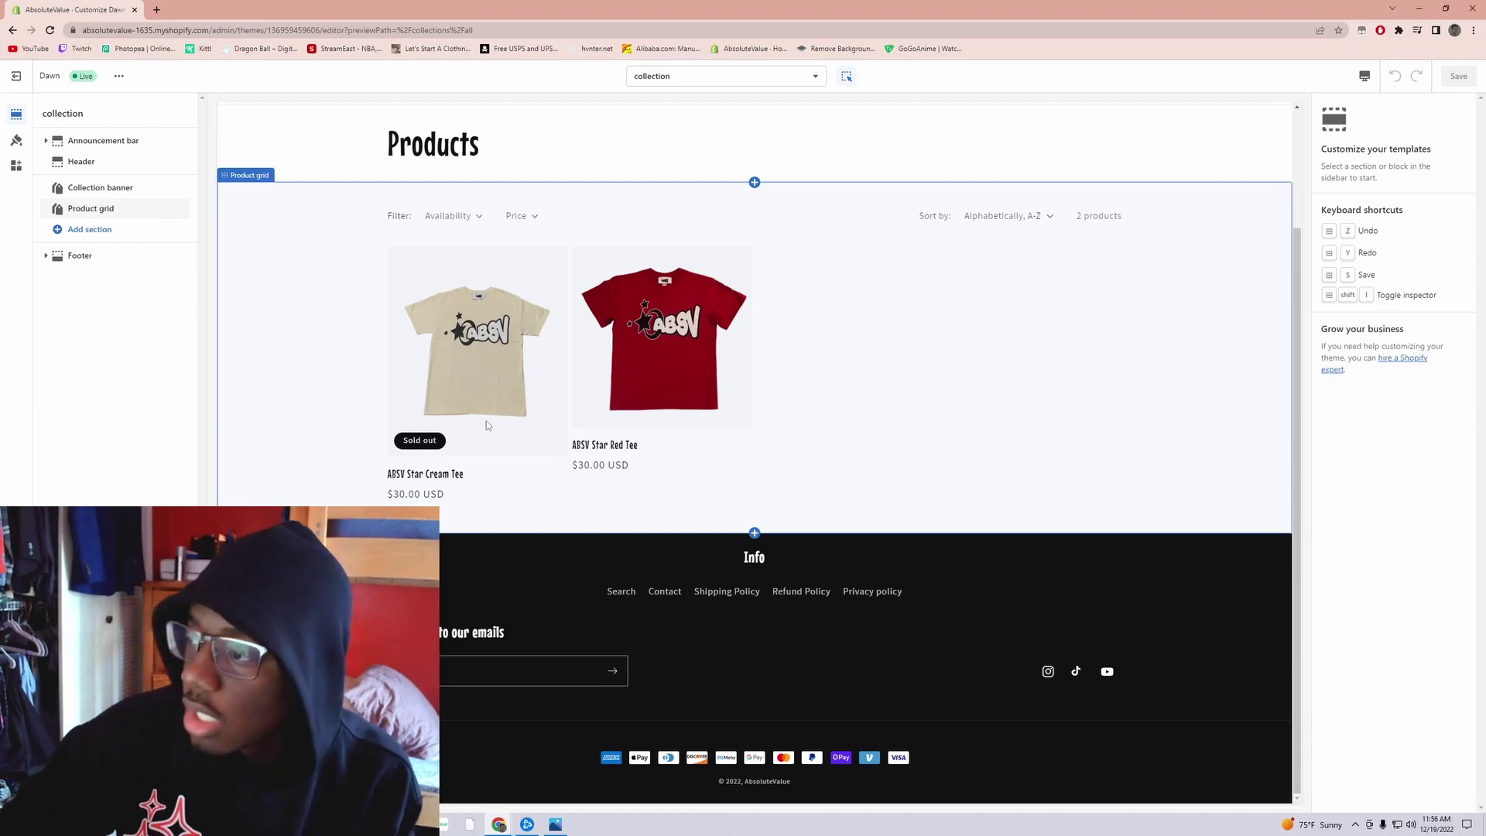
# Step: Preview the ABSV Star Red Tee product page and its size picker, then exit the theme editor
pyautogui.click(704, 348)
pyautogui.click(689, 361)
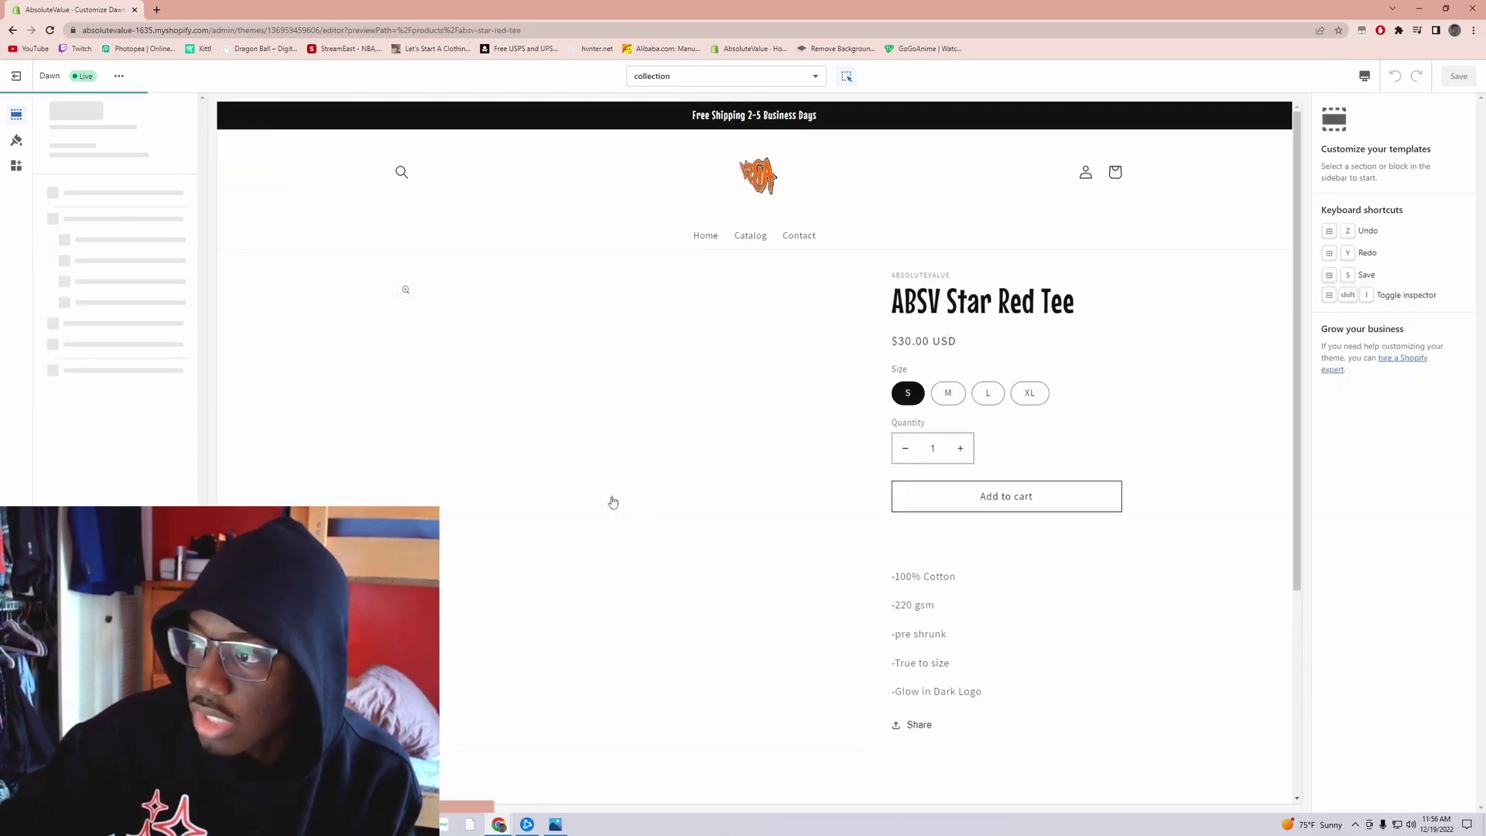
pyautogui.scroll(-3, 590, 453)
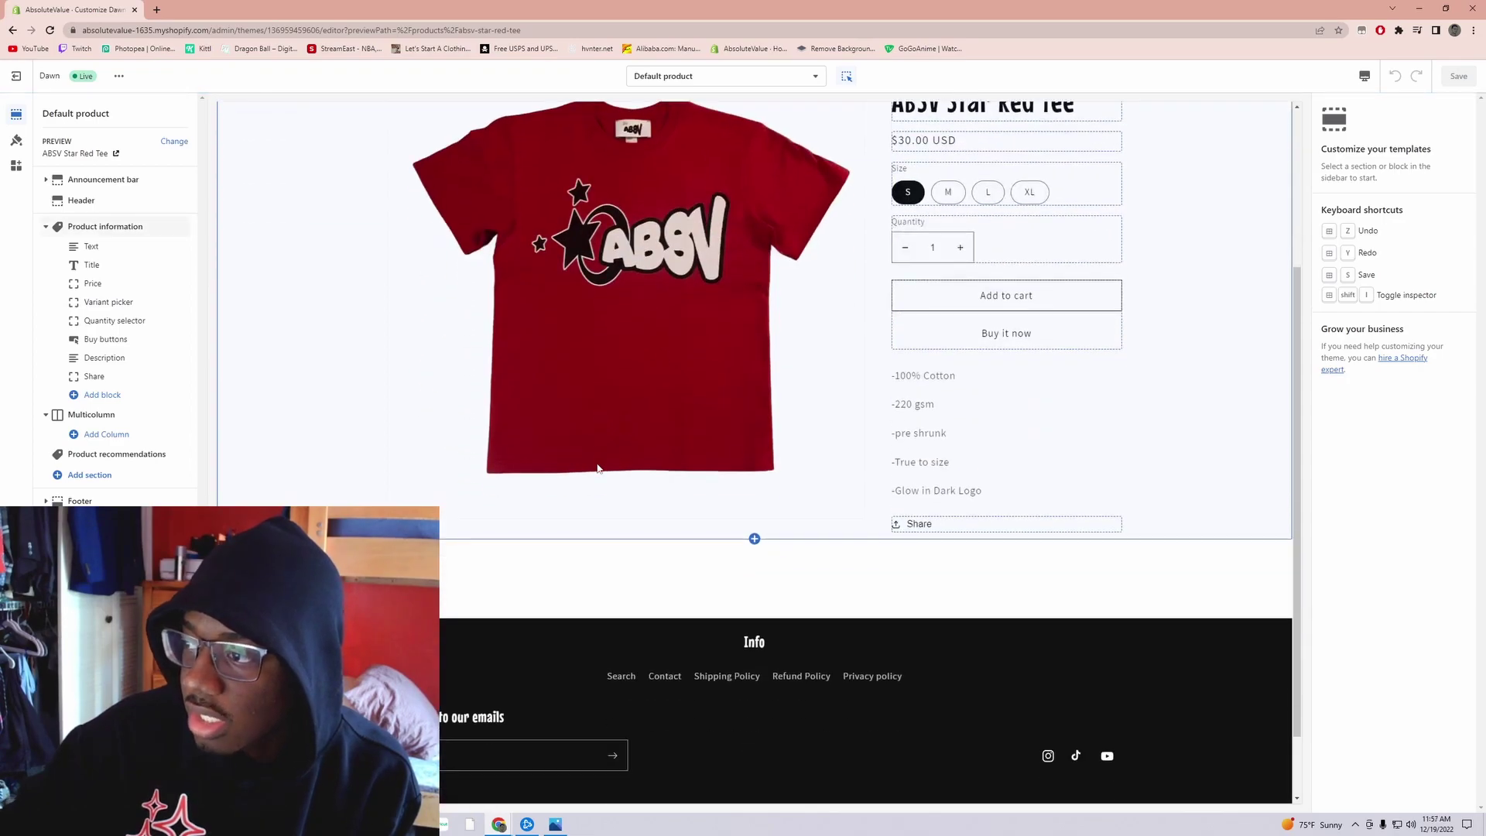
pyautogui.scroll(3, 635, 511)
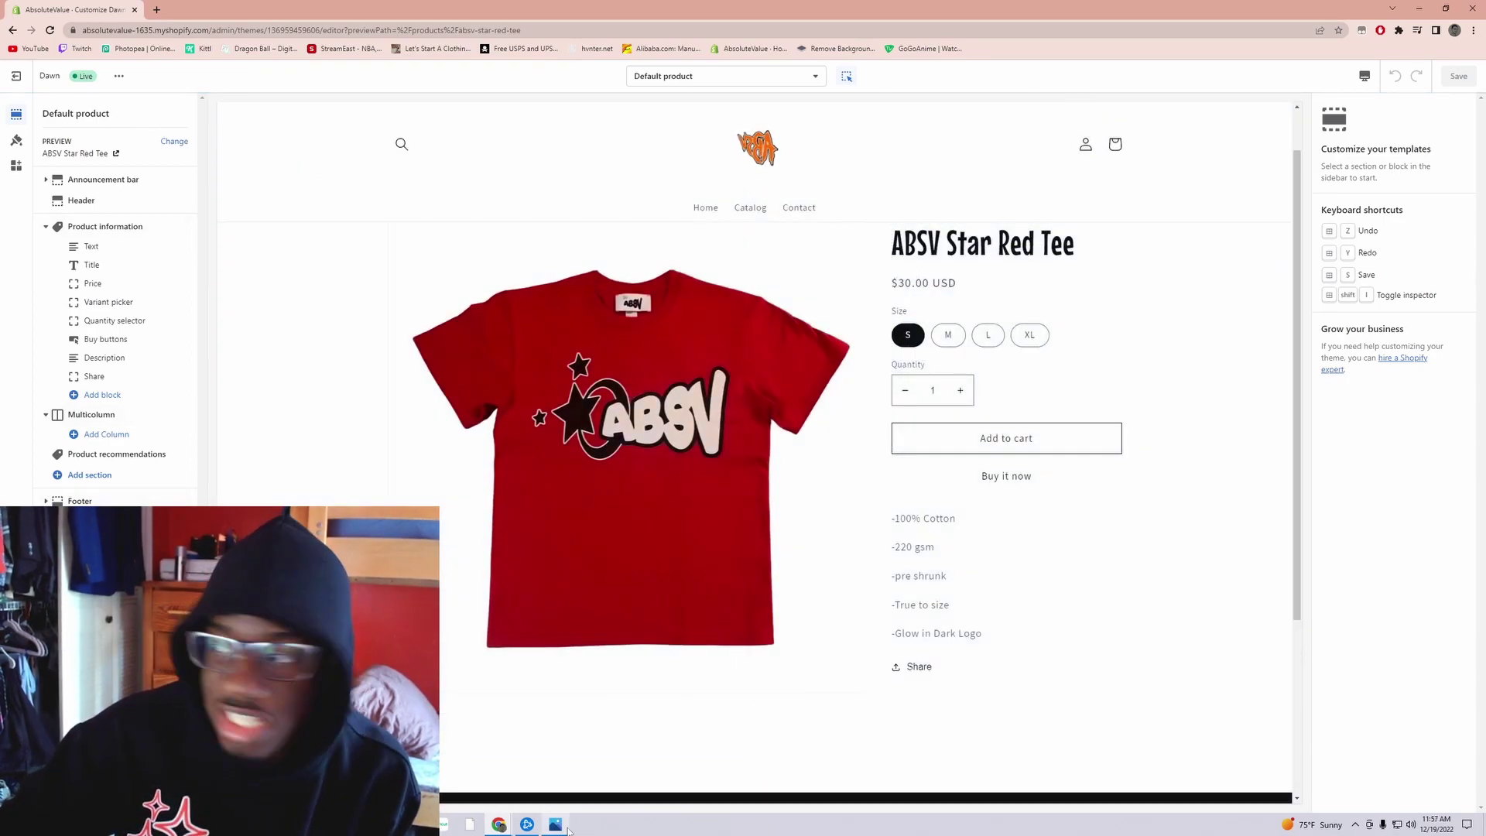
pyautogui.click(964, 339)
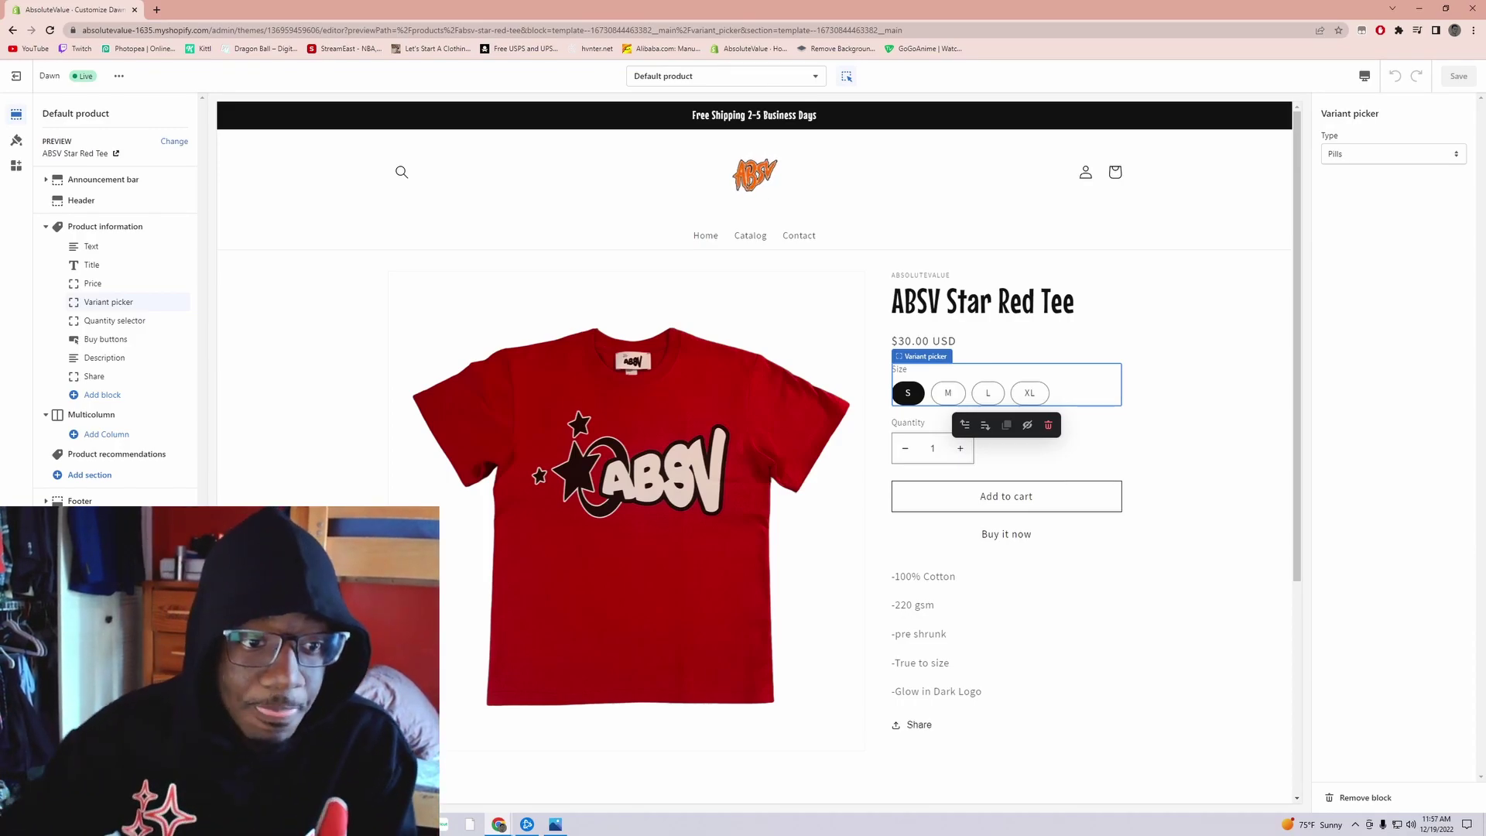
pyautogui.click(17, 79)
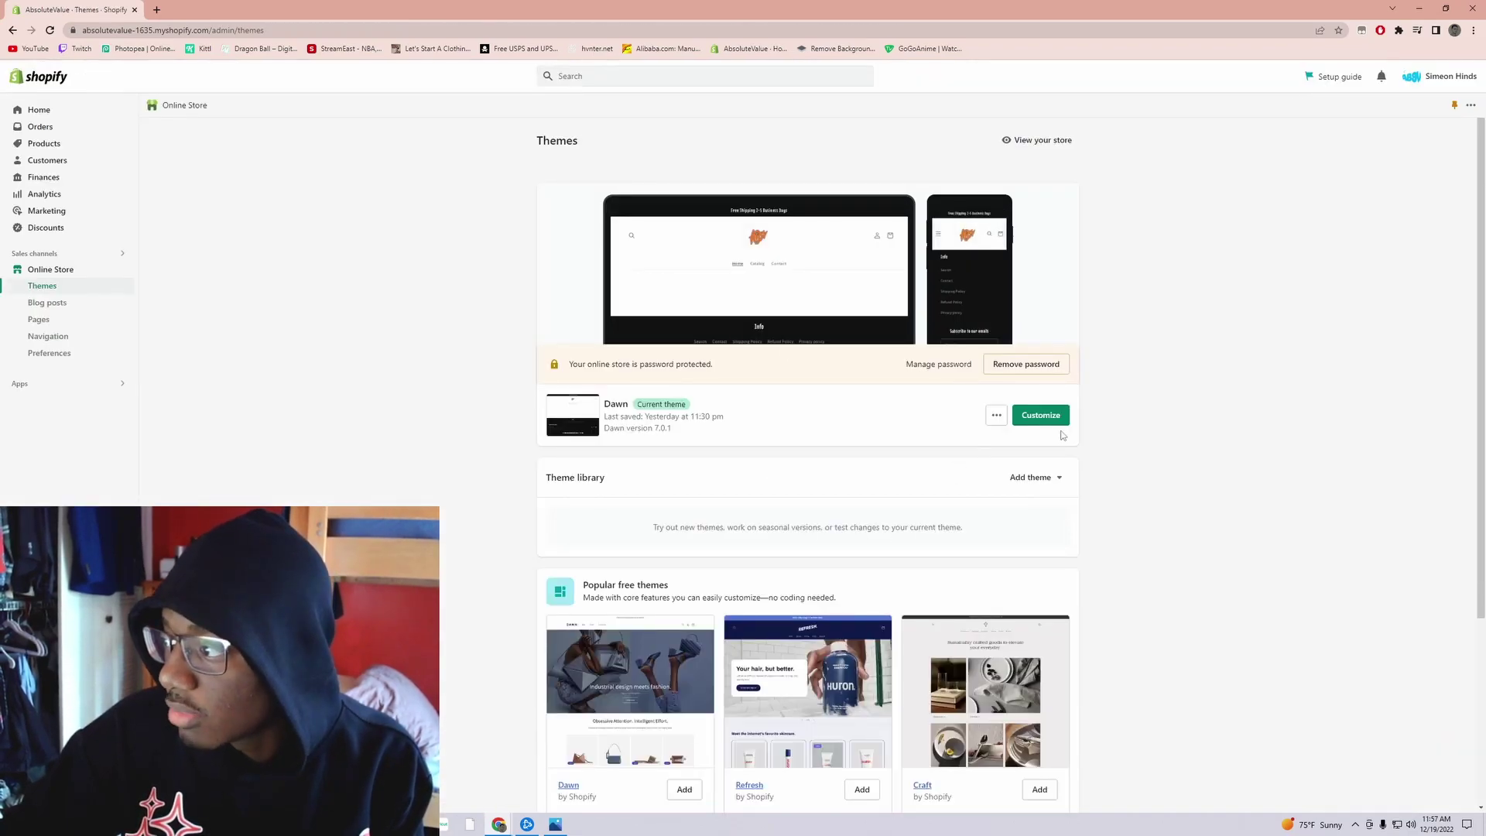
pyautogui.click(1049, 421)
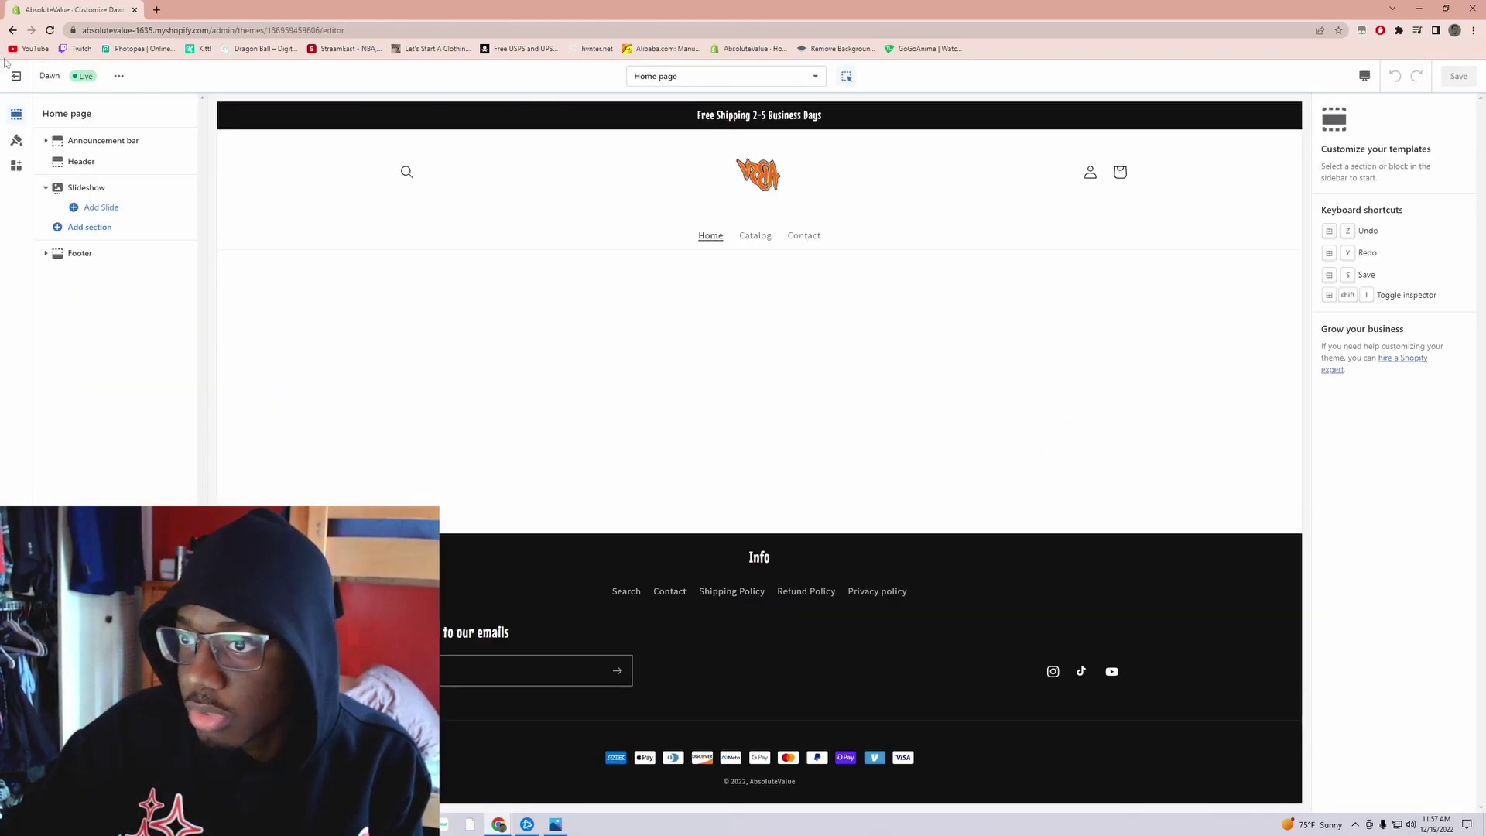
pyautogui.click(16, 75)
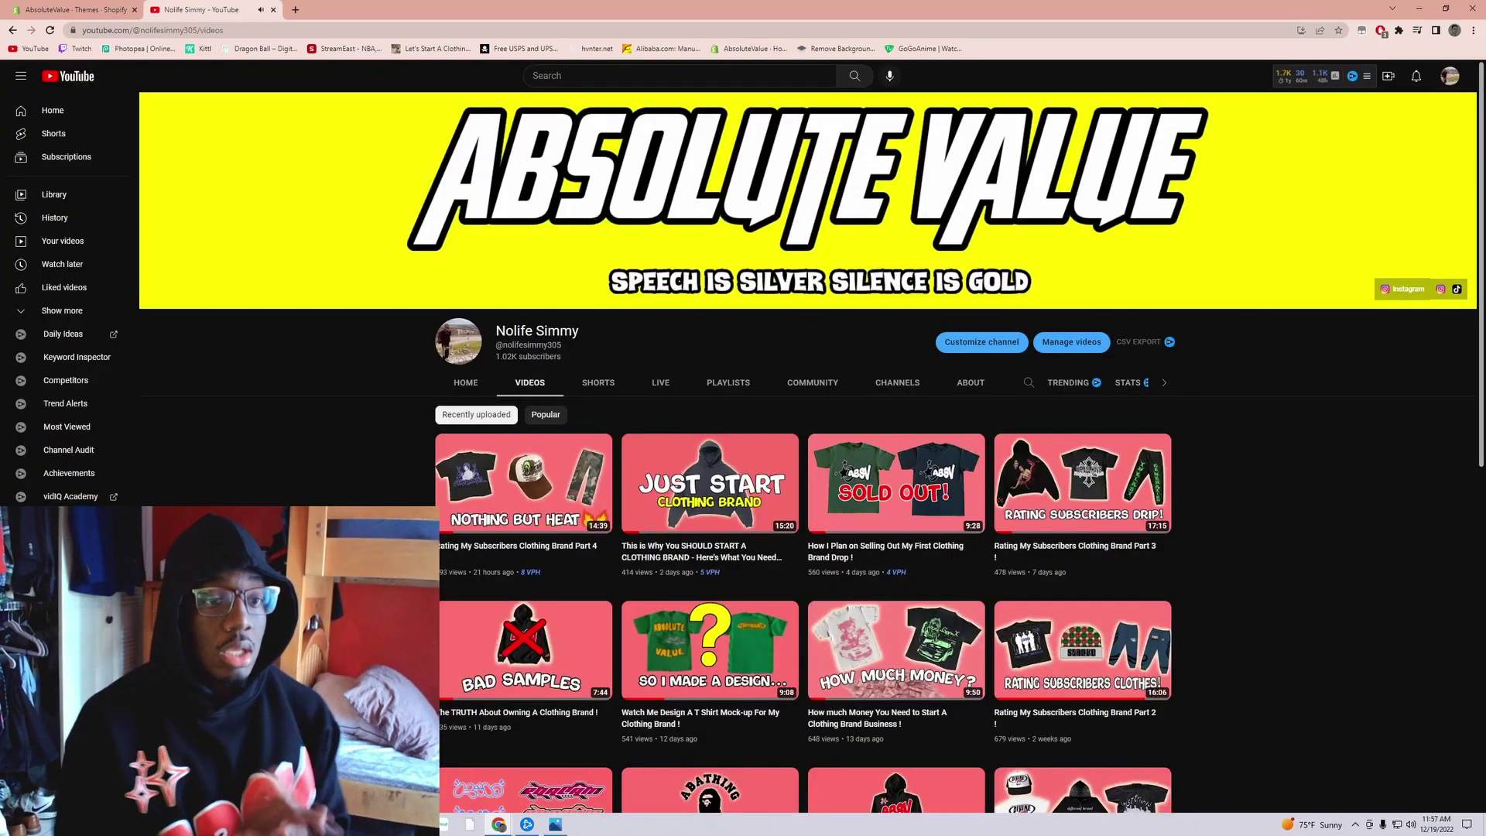